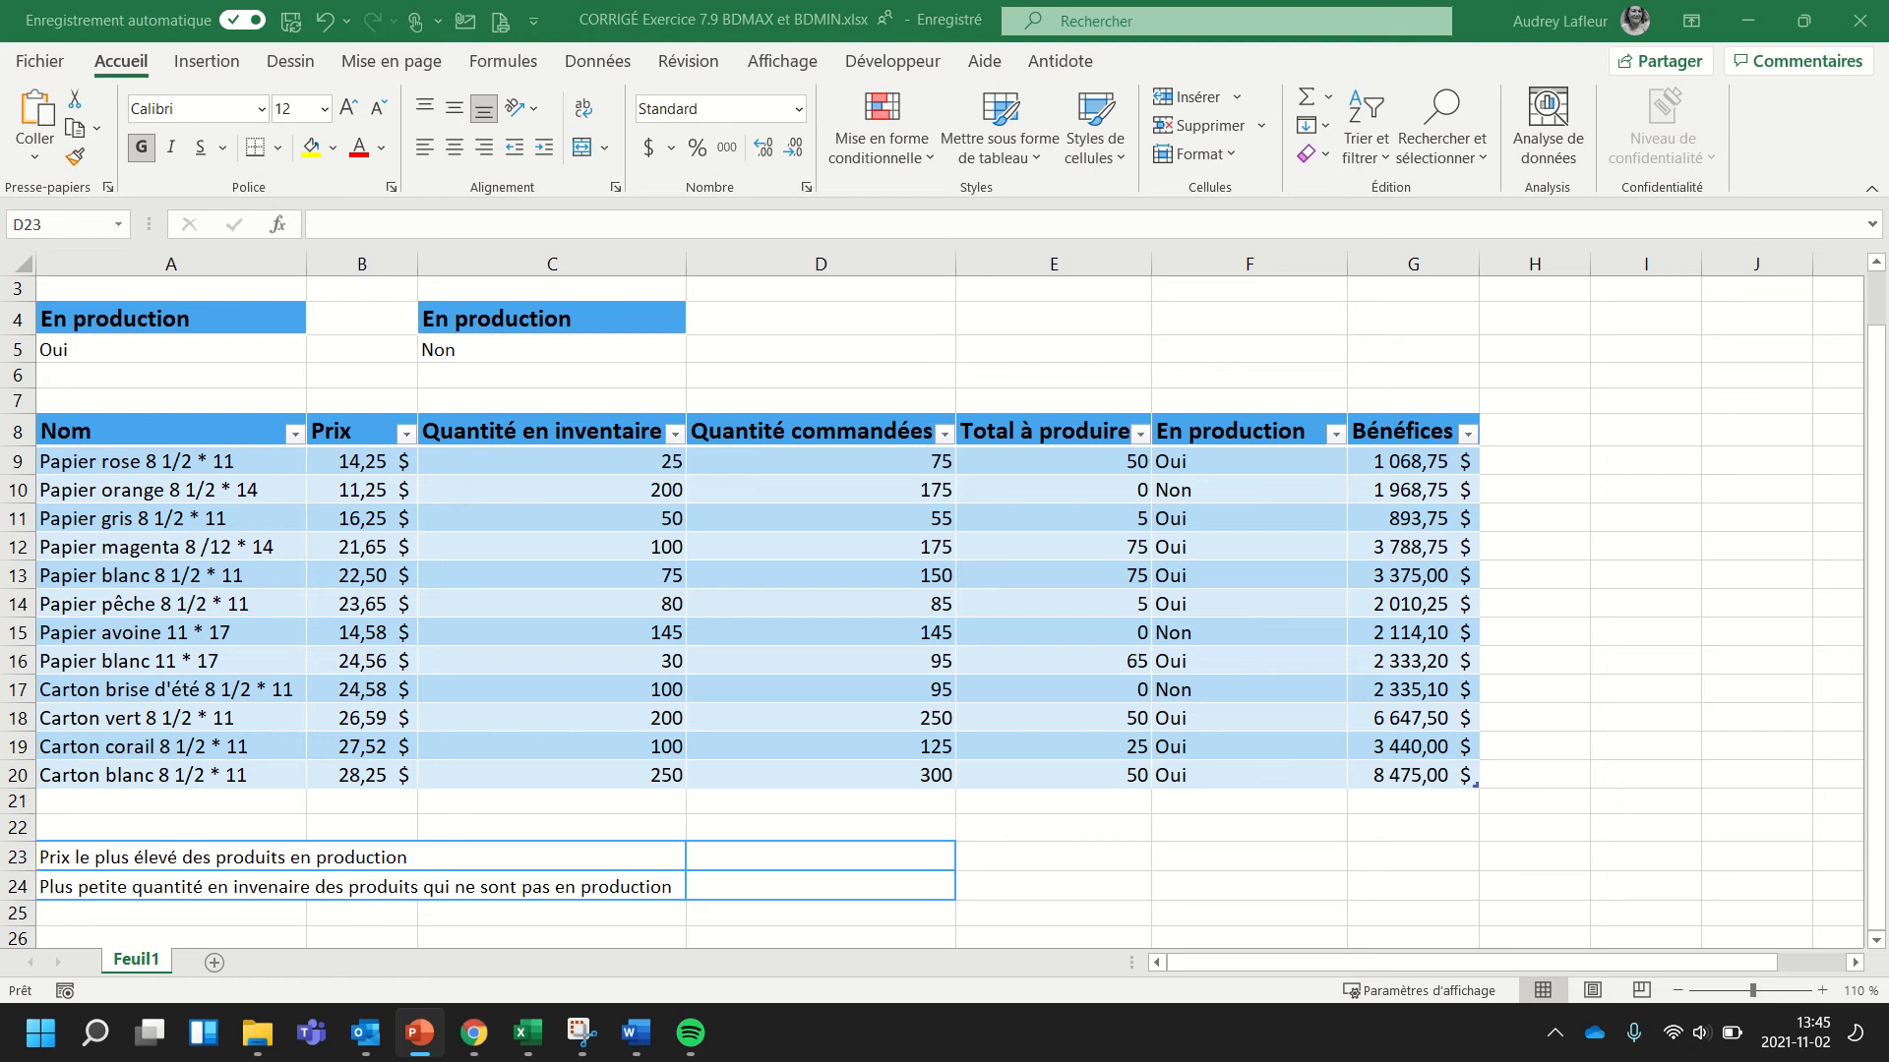
{"action": "left_click", "coordinate": [452, 224]}
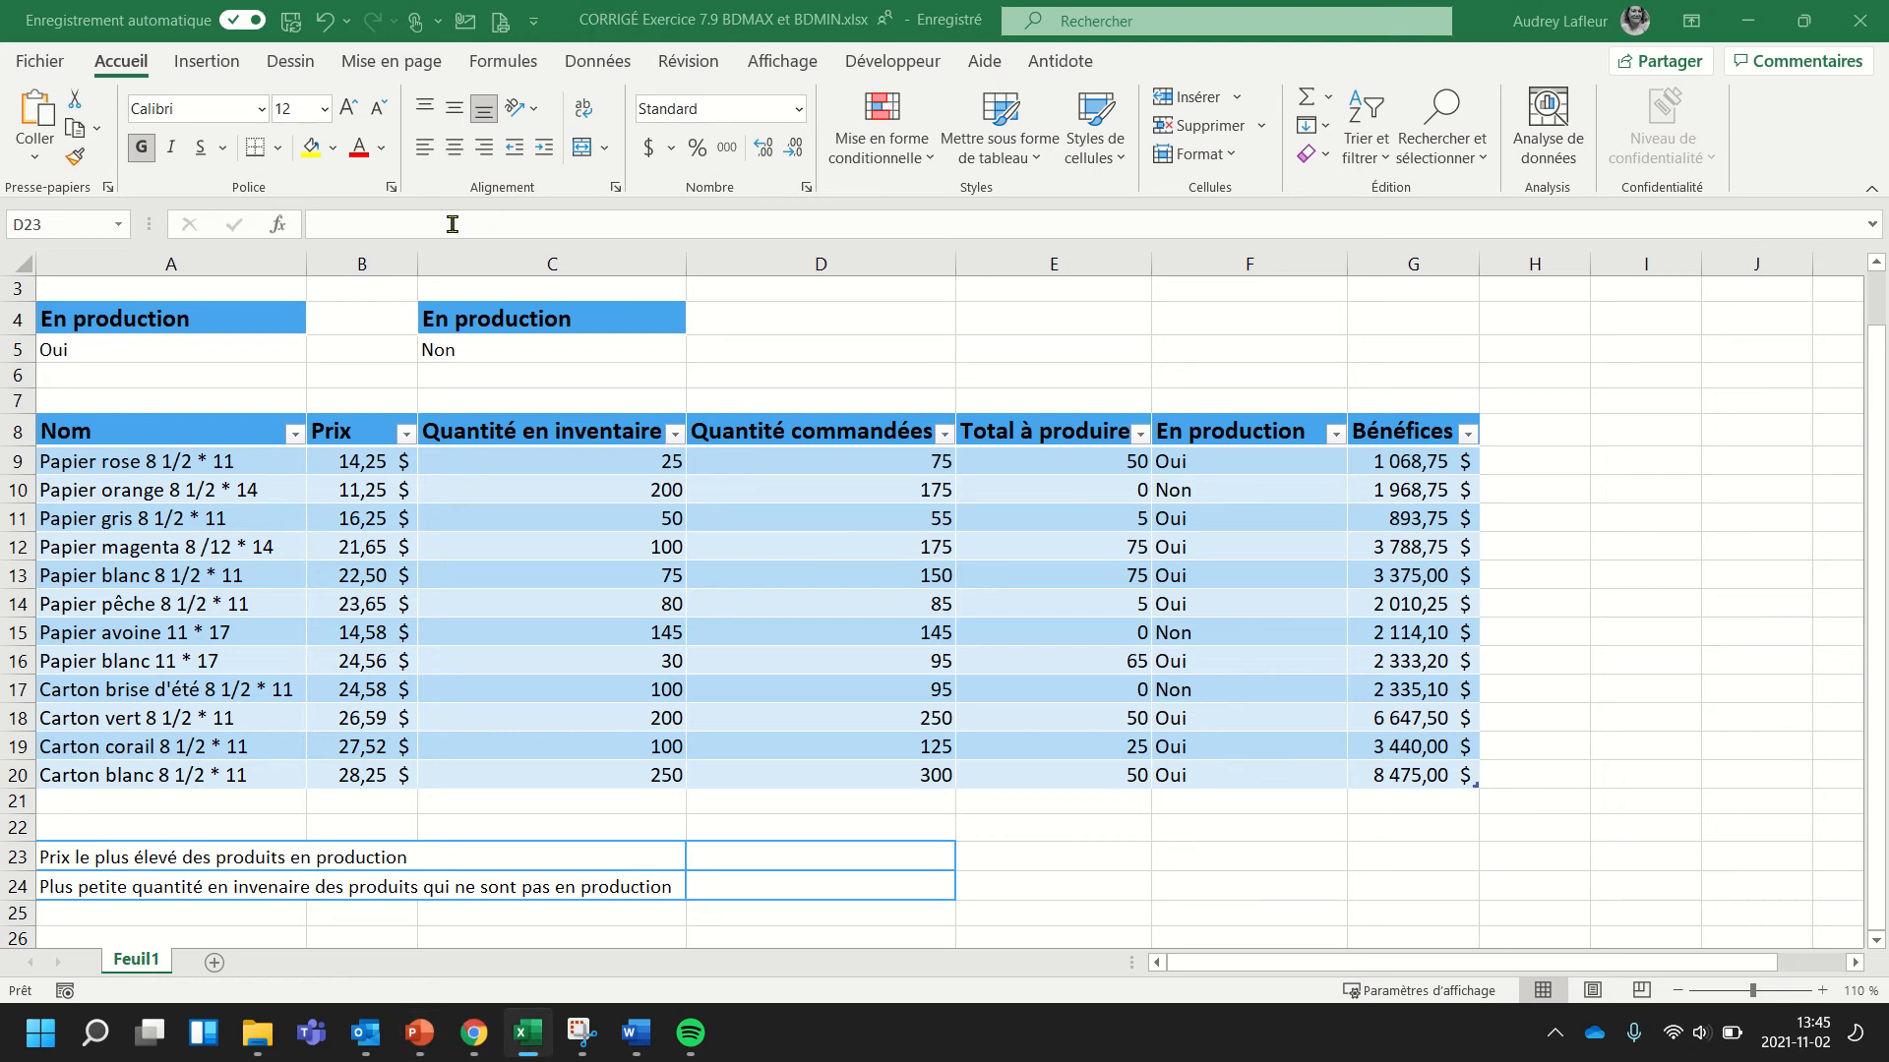
{"action": "left_click", "coordinate": [388, 232]}
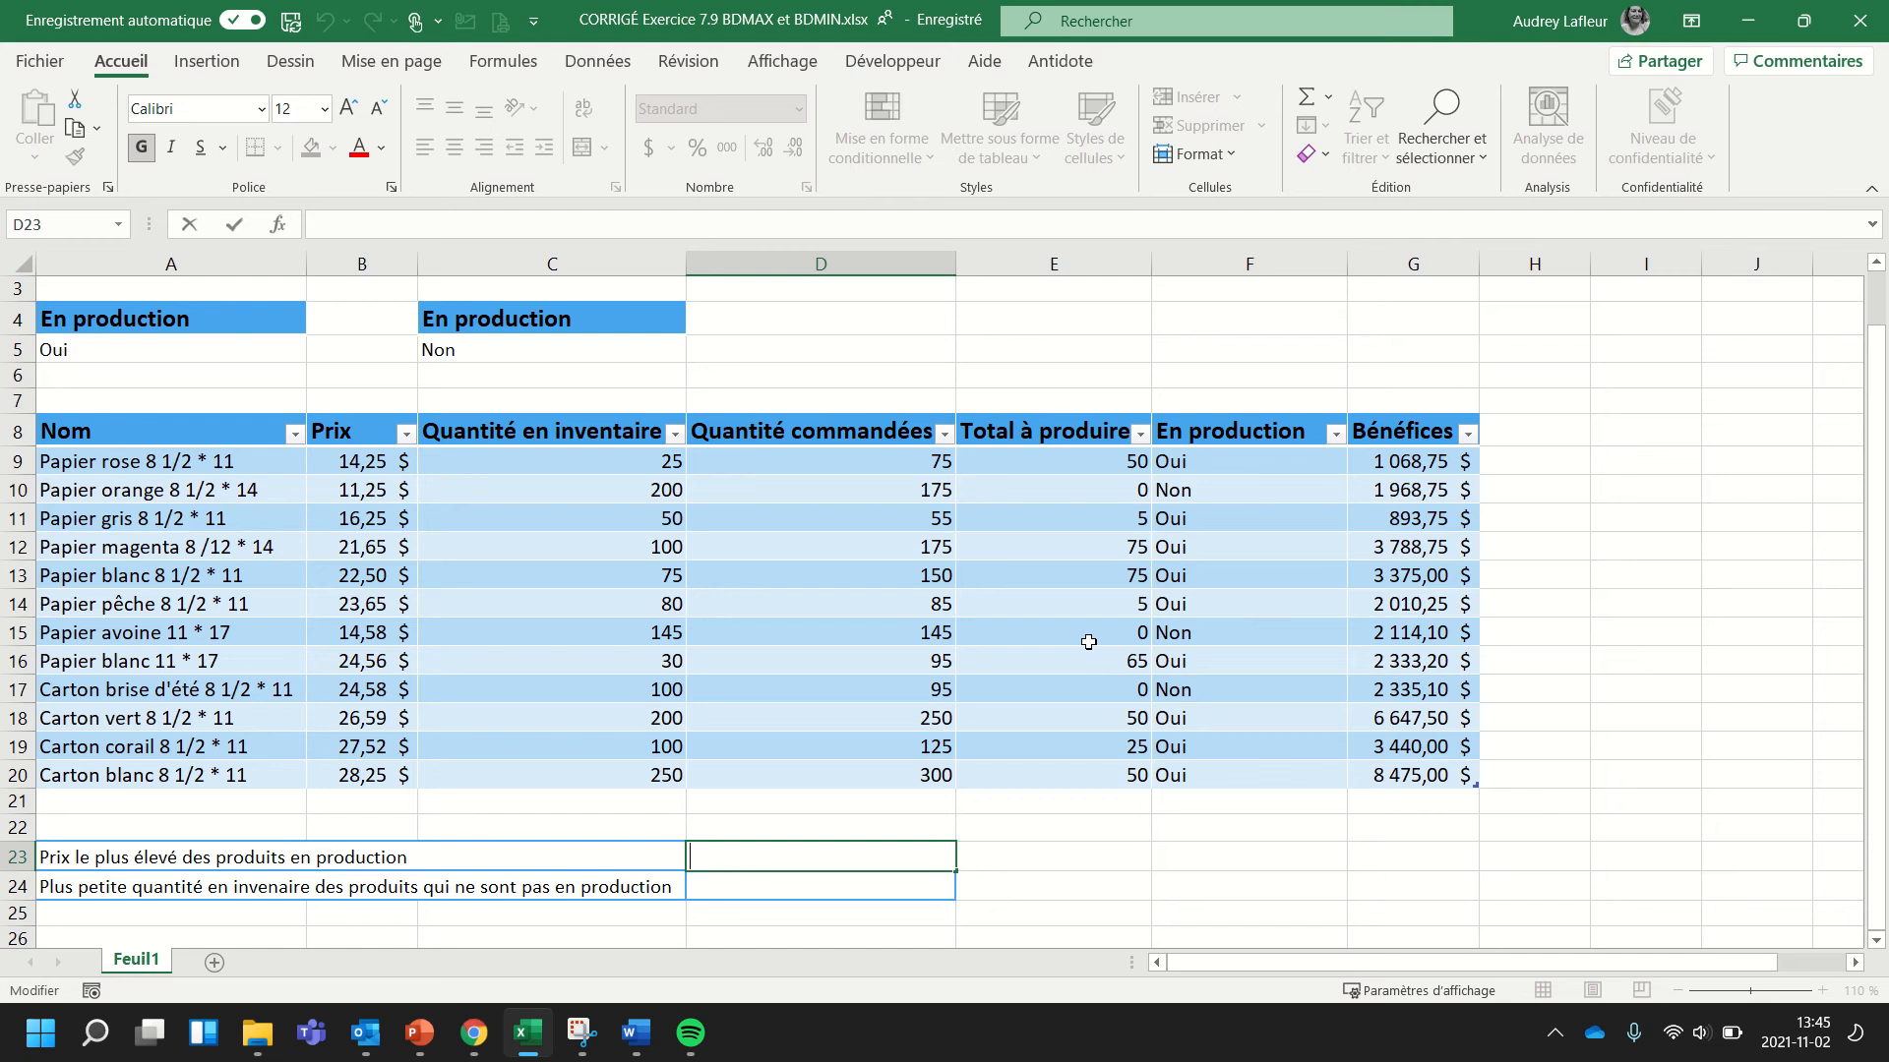
{"action": "key", "text": "alt+Tab"}
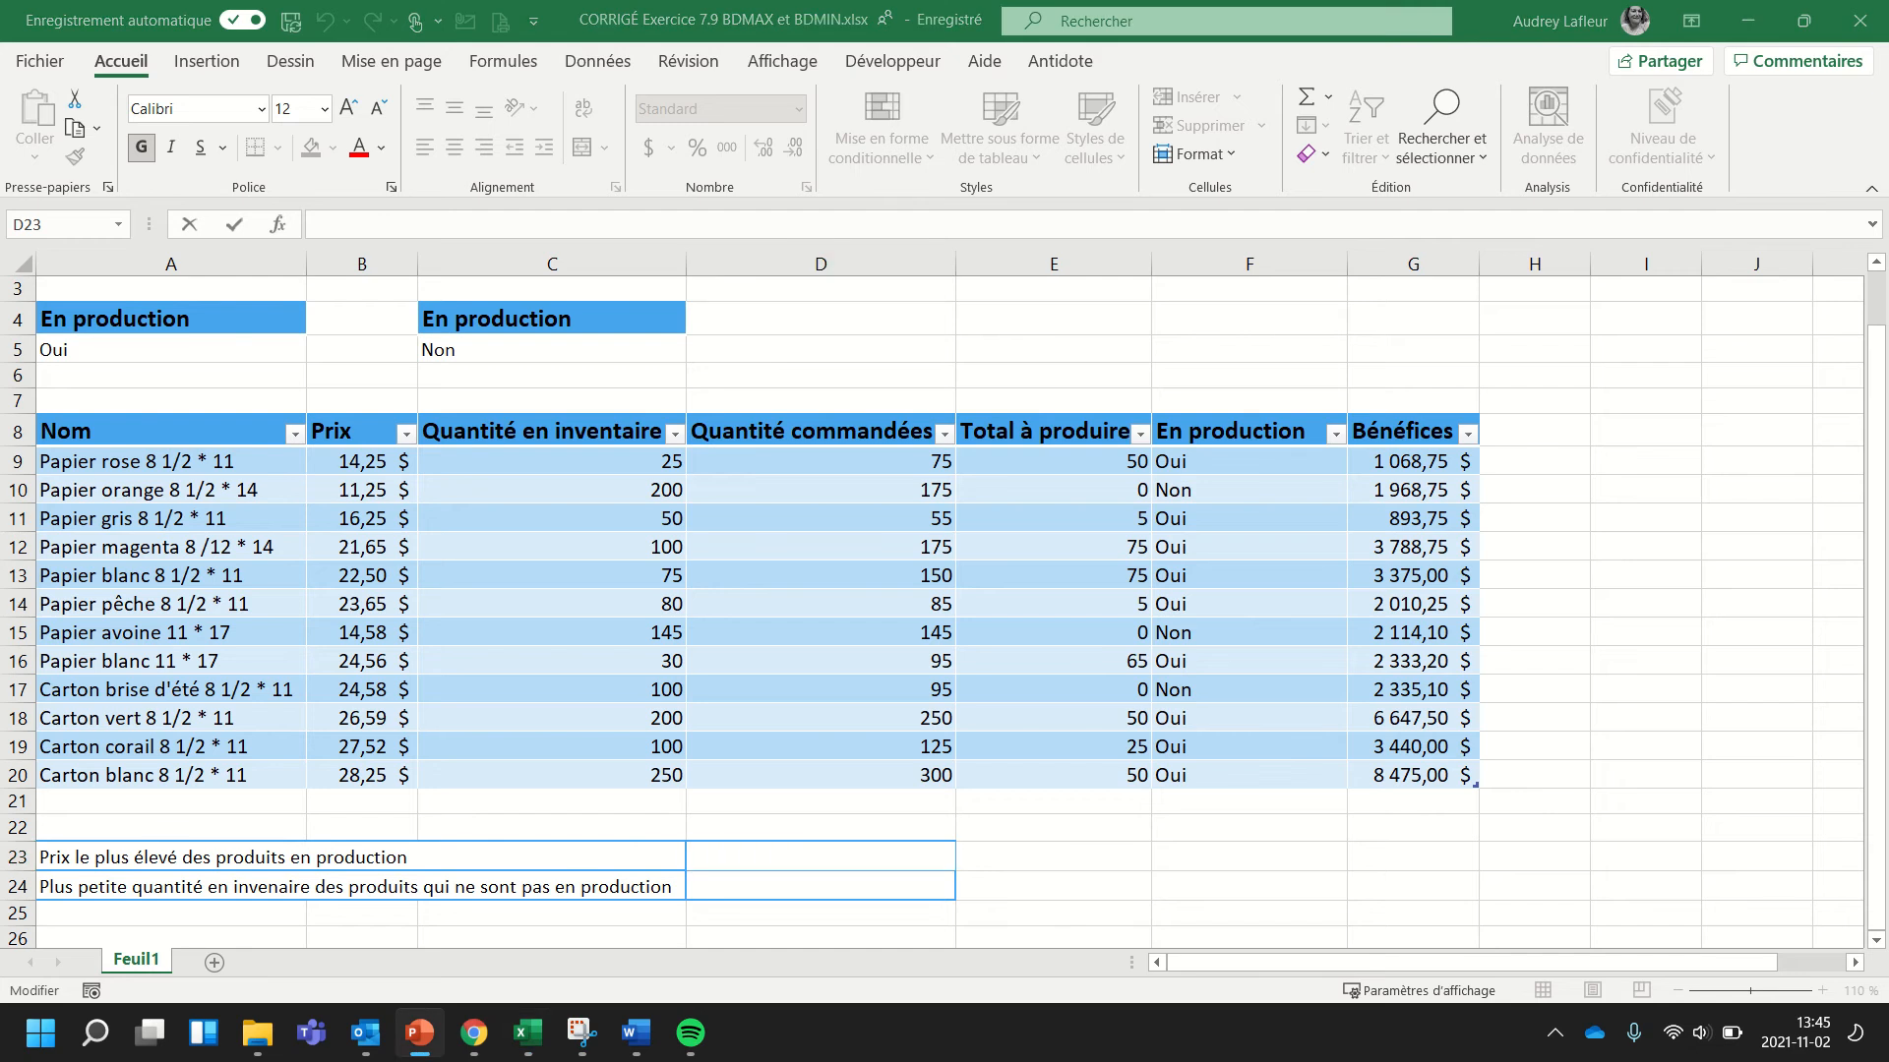
{"action": "left_click", "coordinate": [829, 850]}
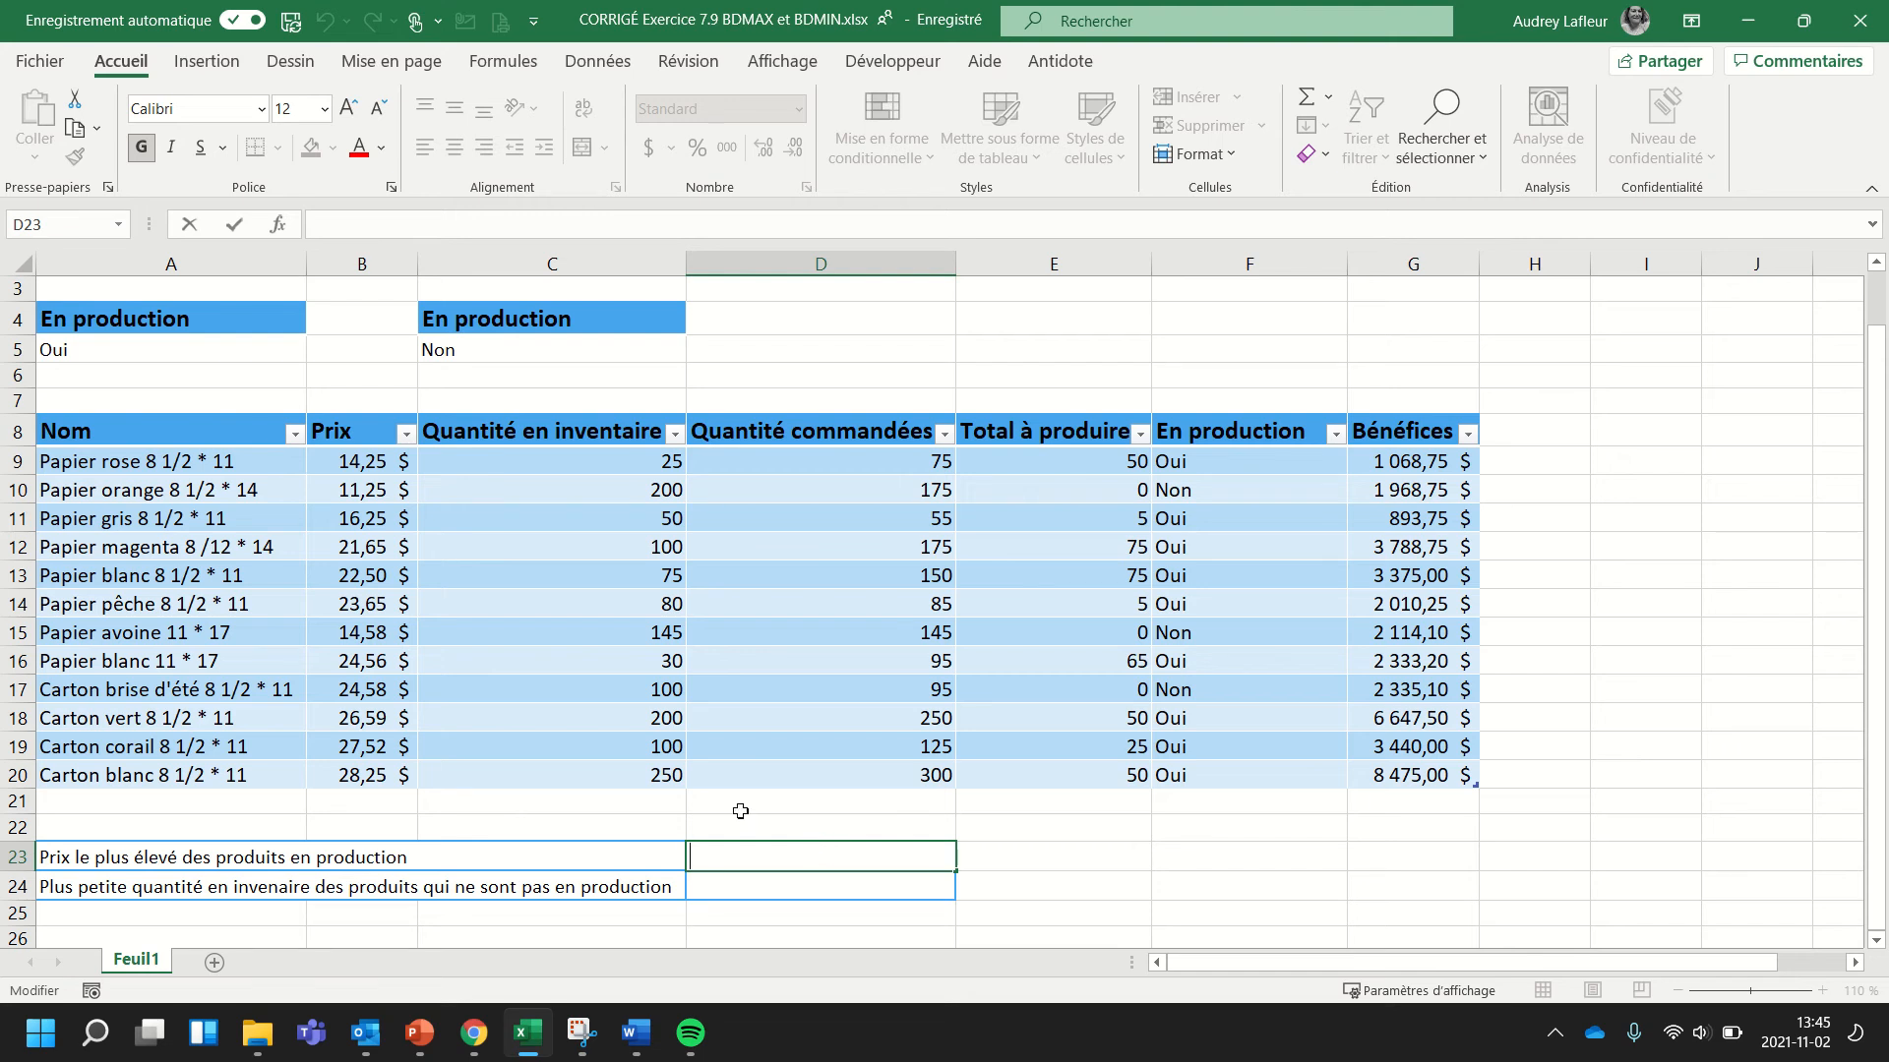
- Examine the Prix and En production columns of the product table, including the formula behind the first En production value
{"action": "left_click_drag", "start_coordinate": [356, 433], "coordinate": [356, 753]}
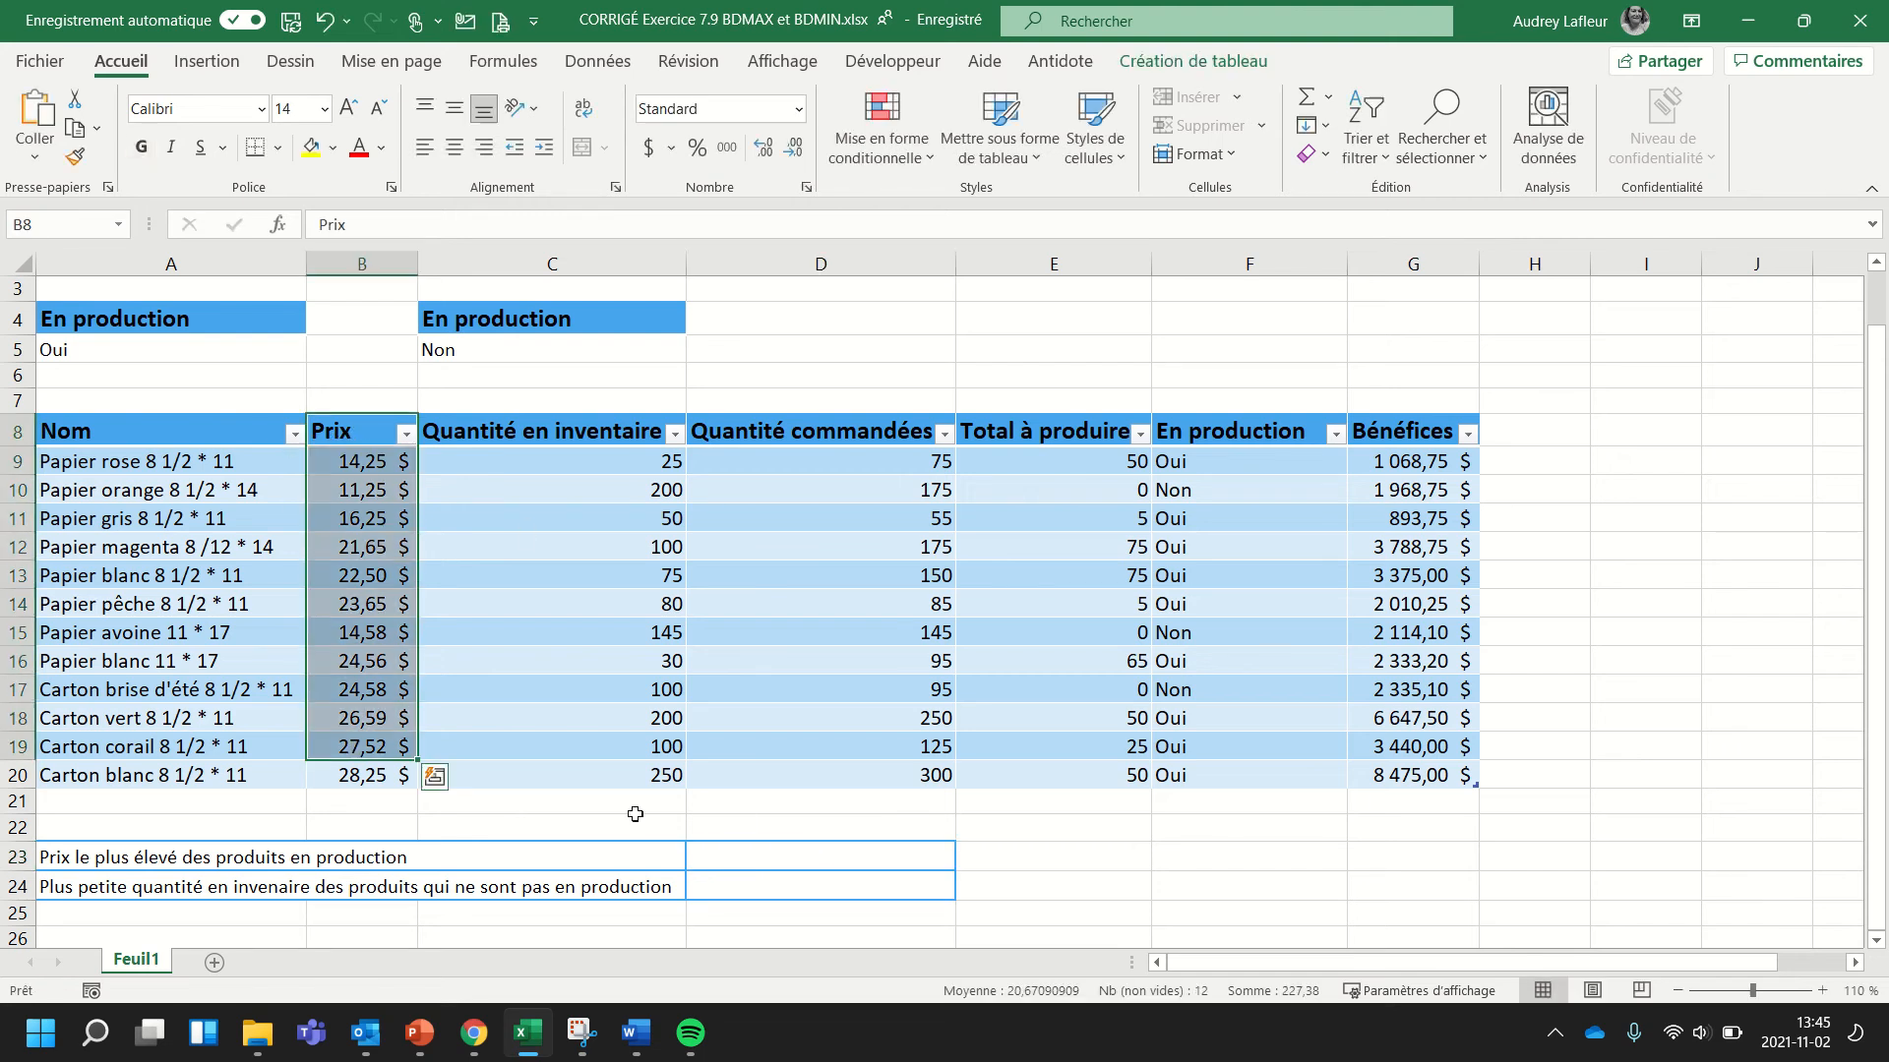
{"action": "left_click", "coordinate": [1250, 430]}
{"action": "left_click_drag", "start_coordinate": [1249, 430], "coordinate": [1214, 777]}
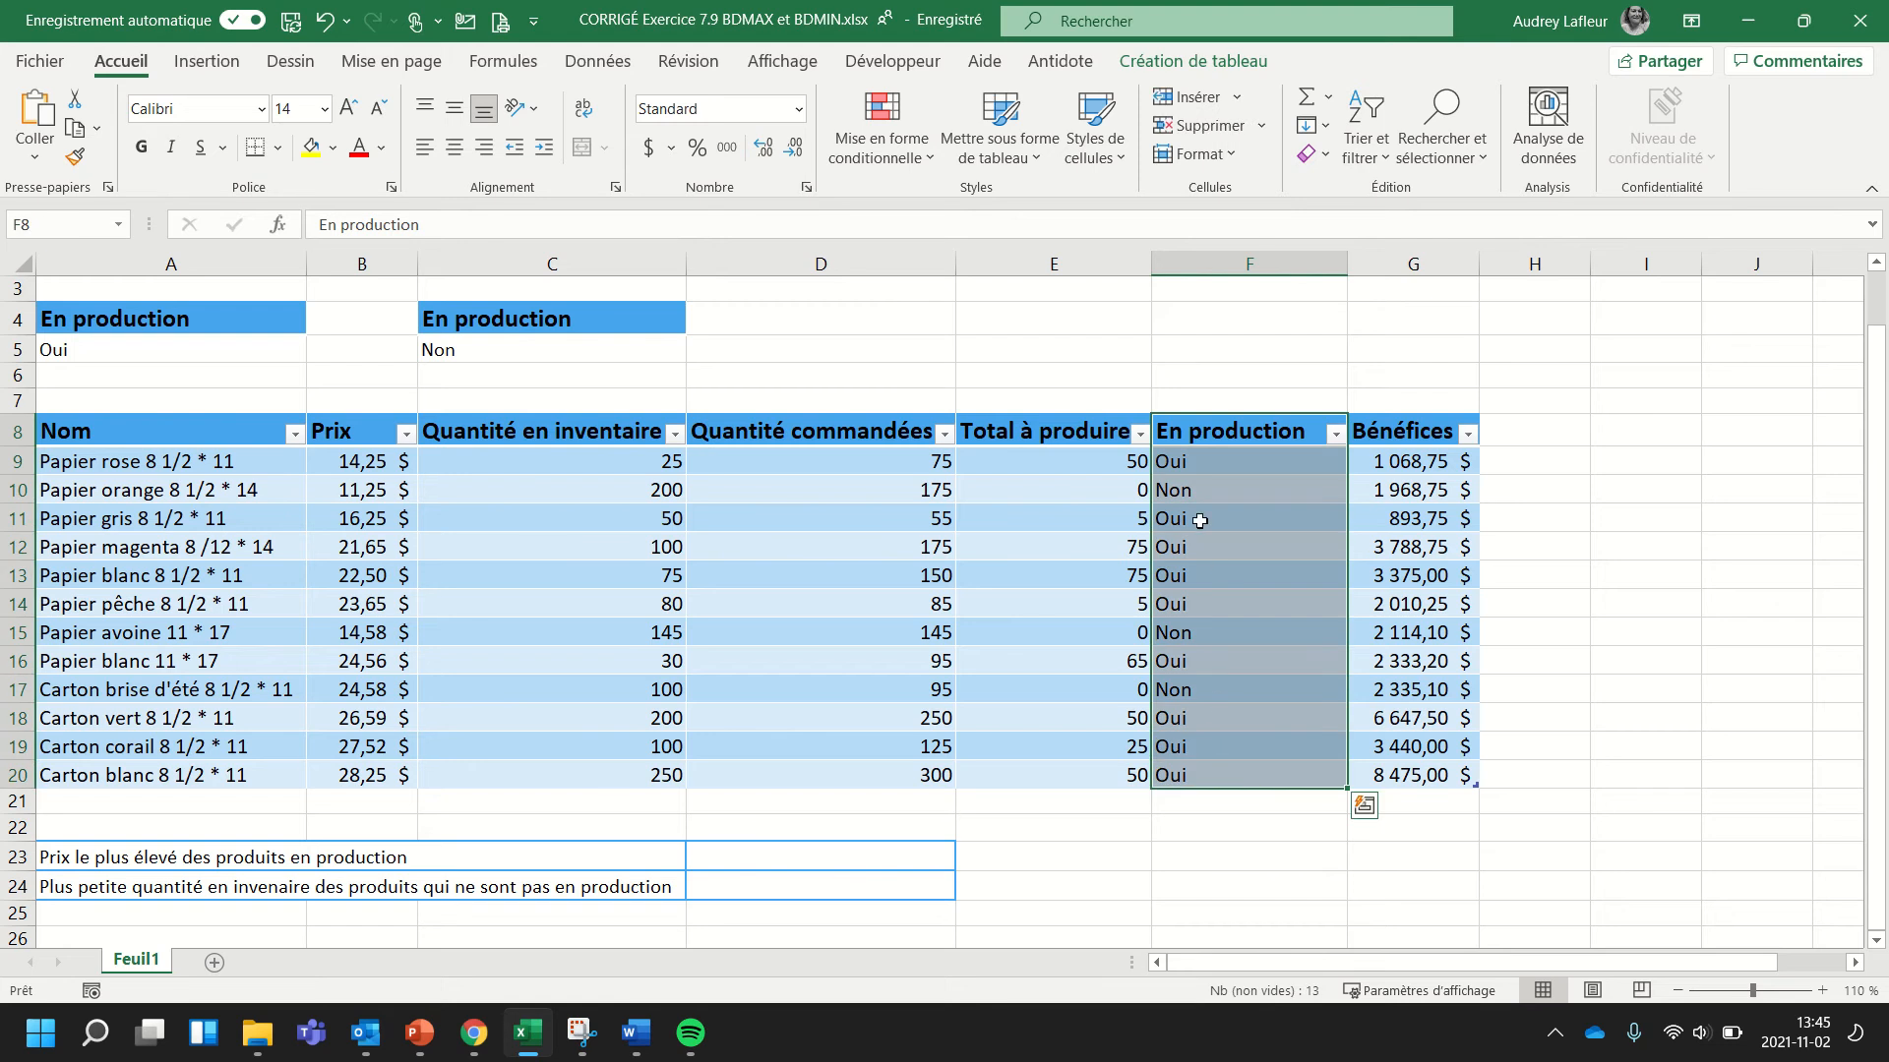
{"action": "left_click", "coordinate": [1239, 464]}
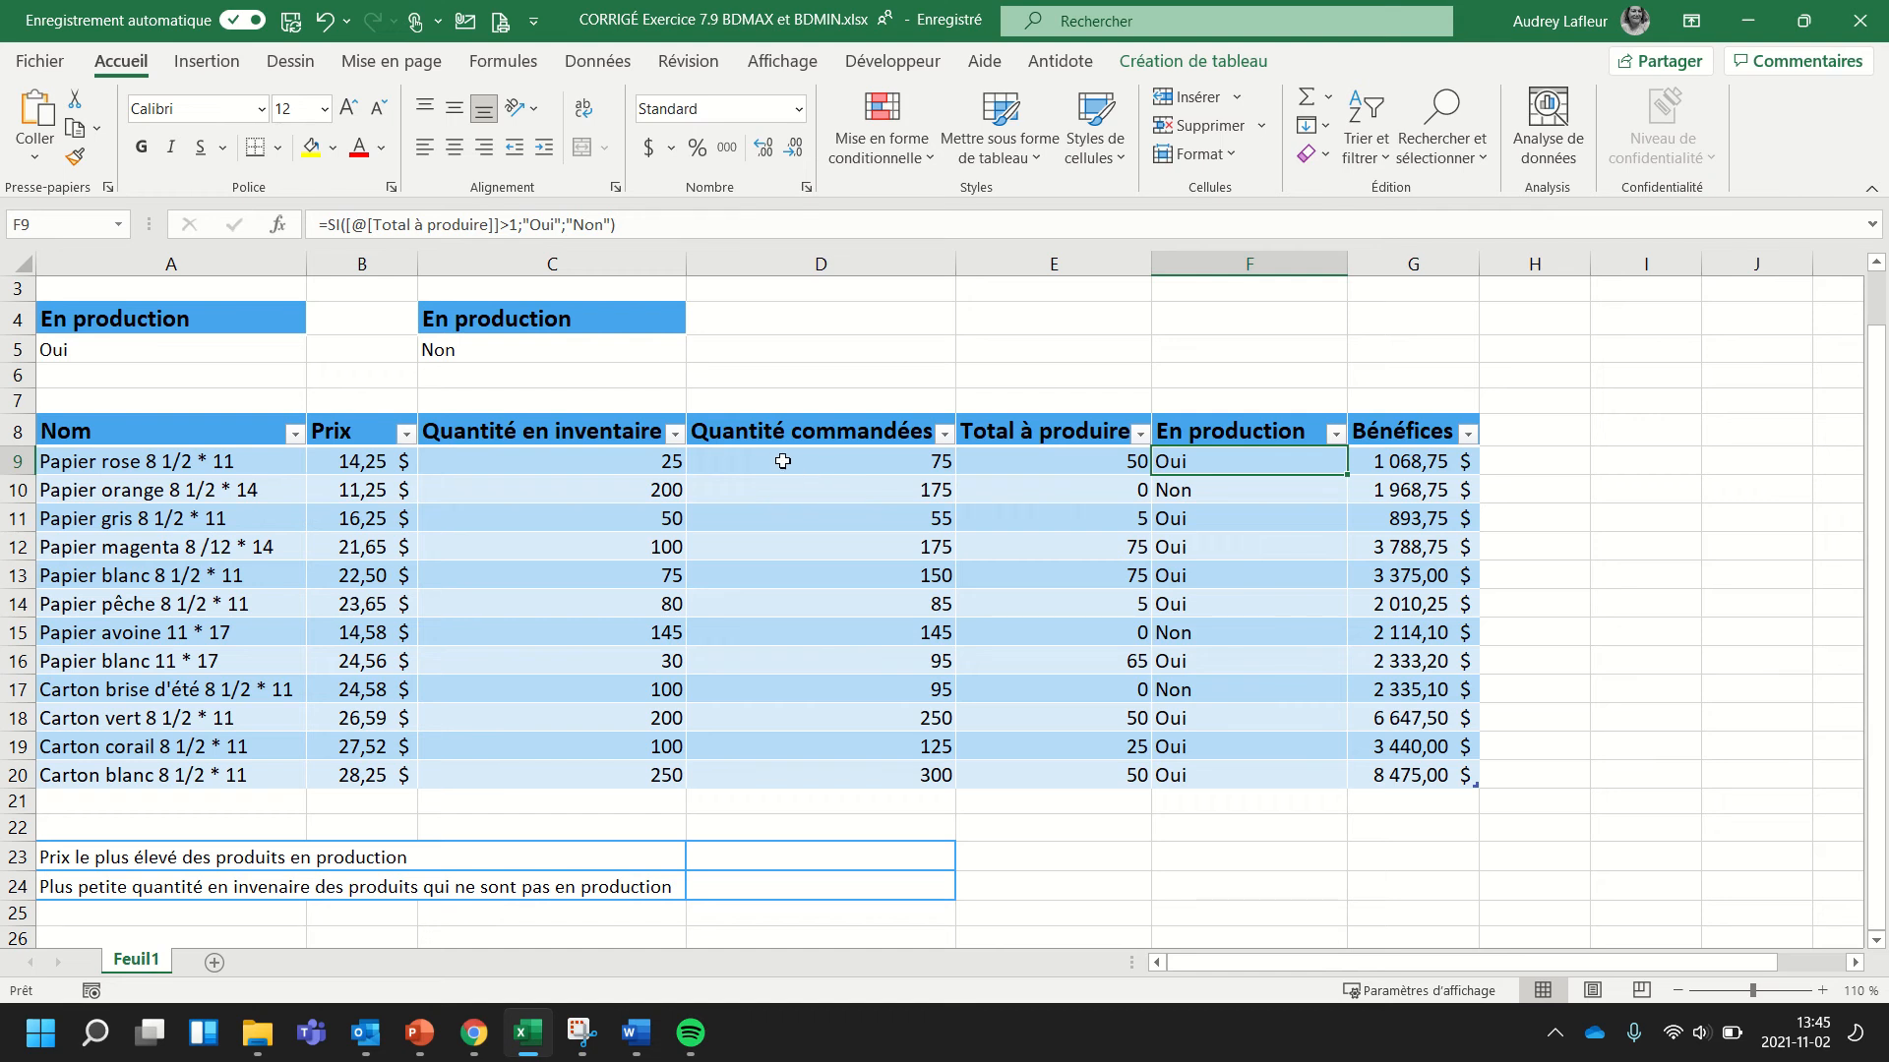
{"action": "left_click", "coordinate": [756, 862]}
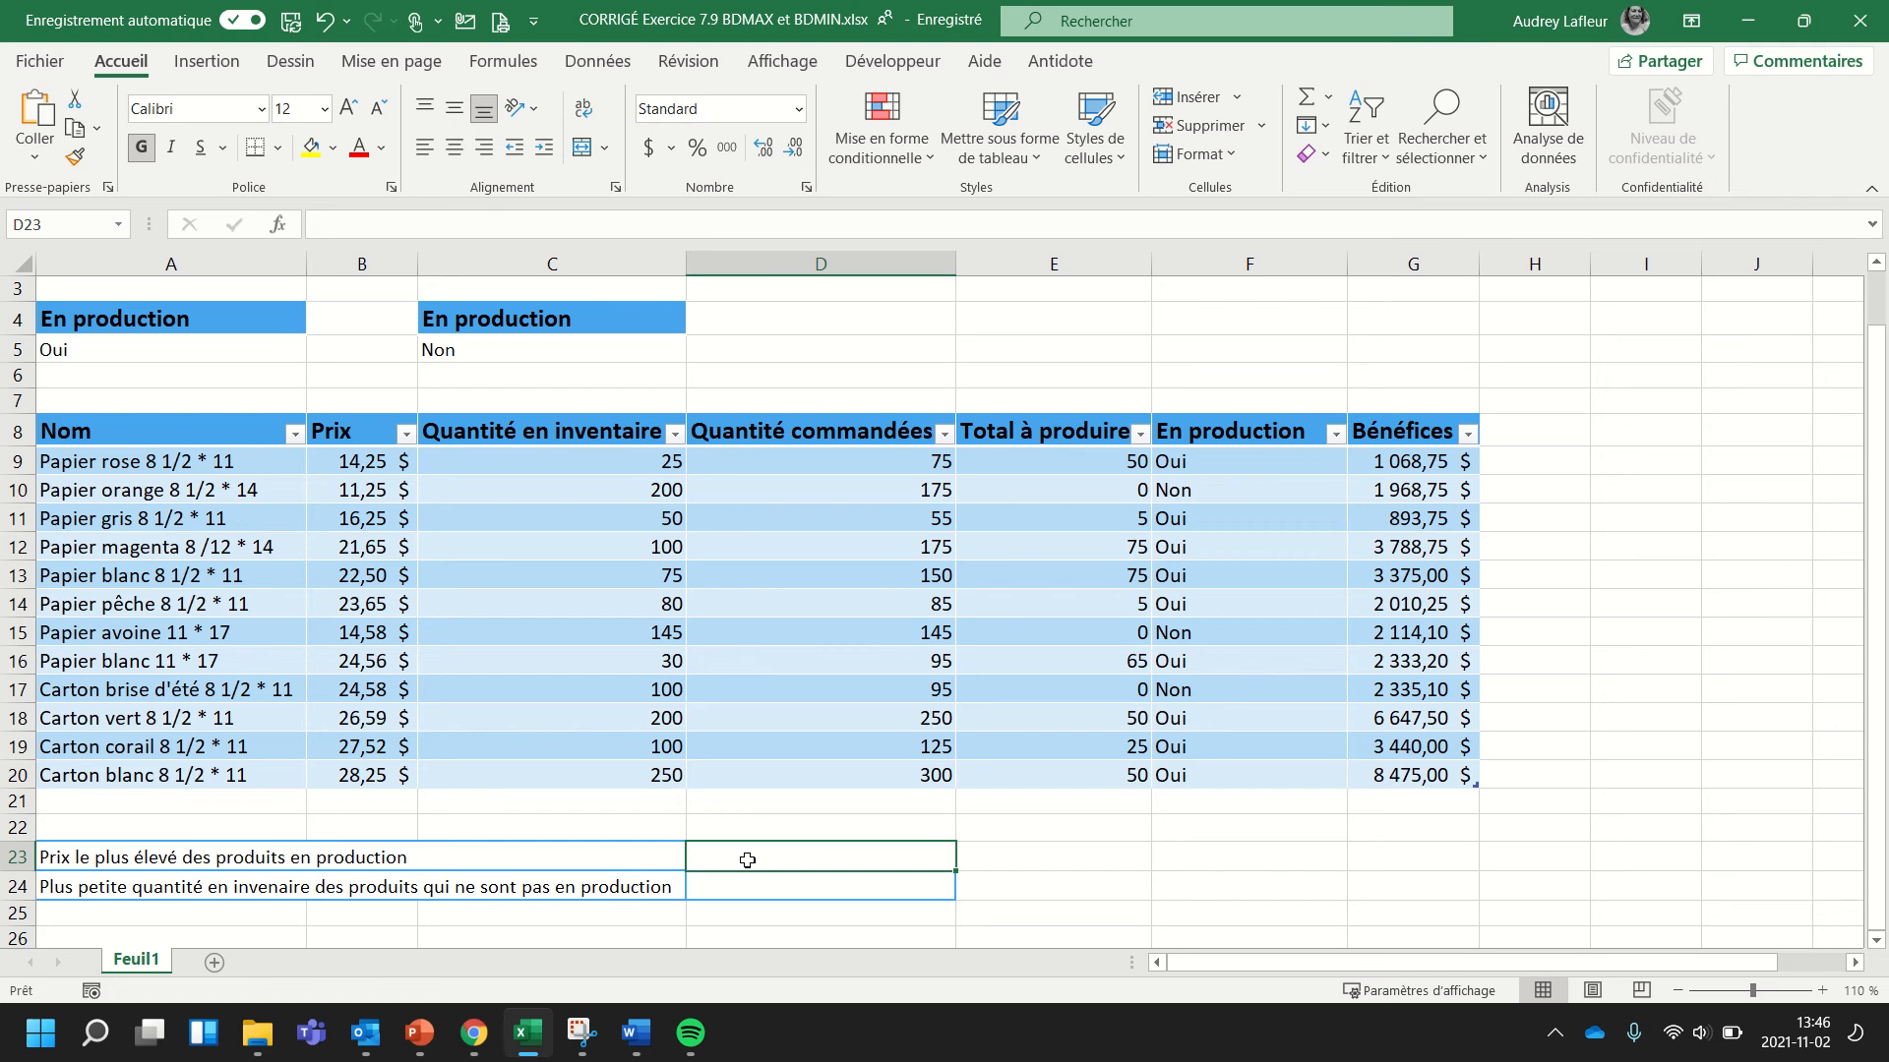
{"action": "left_click", "coordinate": [333, 441]}
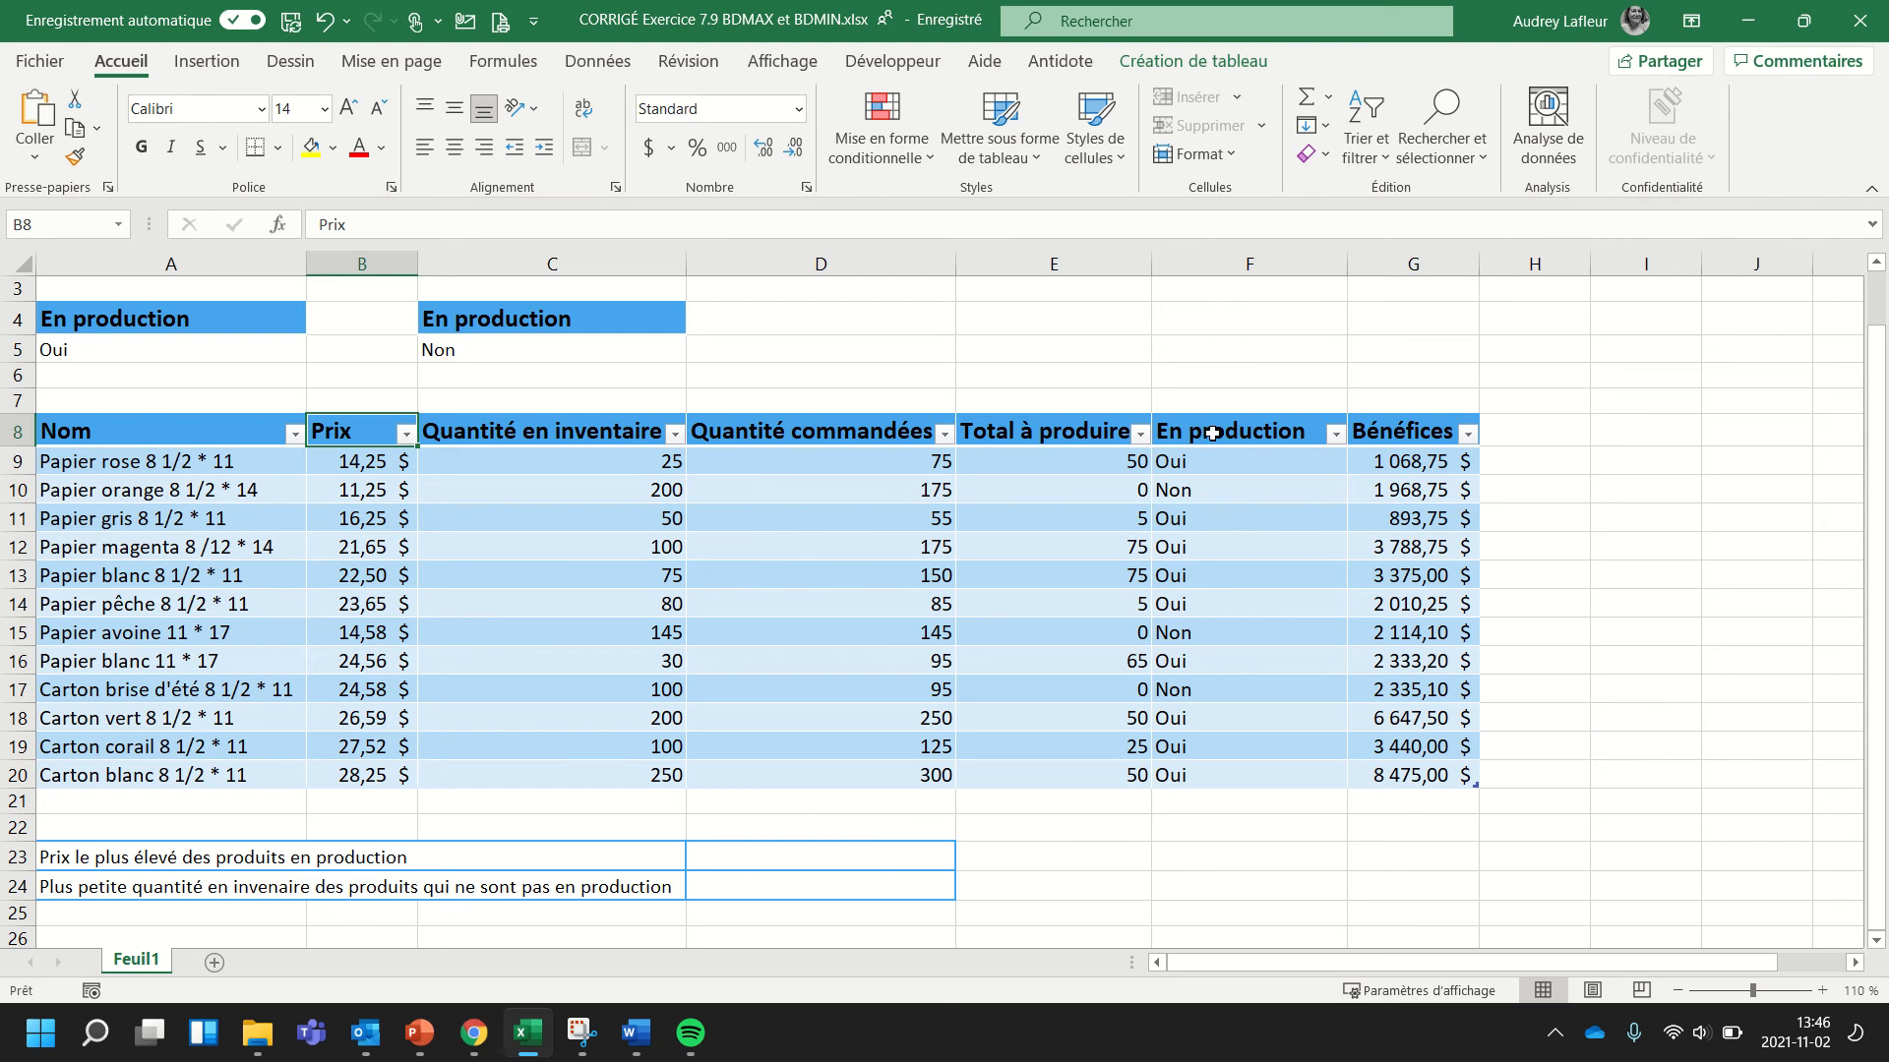
{"action": "left_click_drag", "start_coordinate": [1213, 433], "coordinate": [1213, 454]}
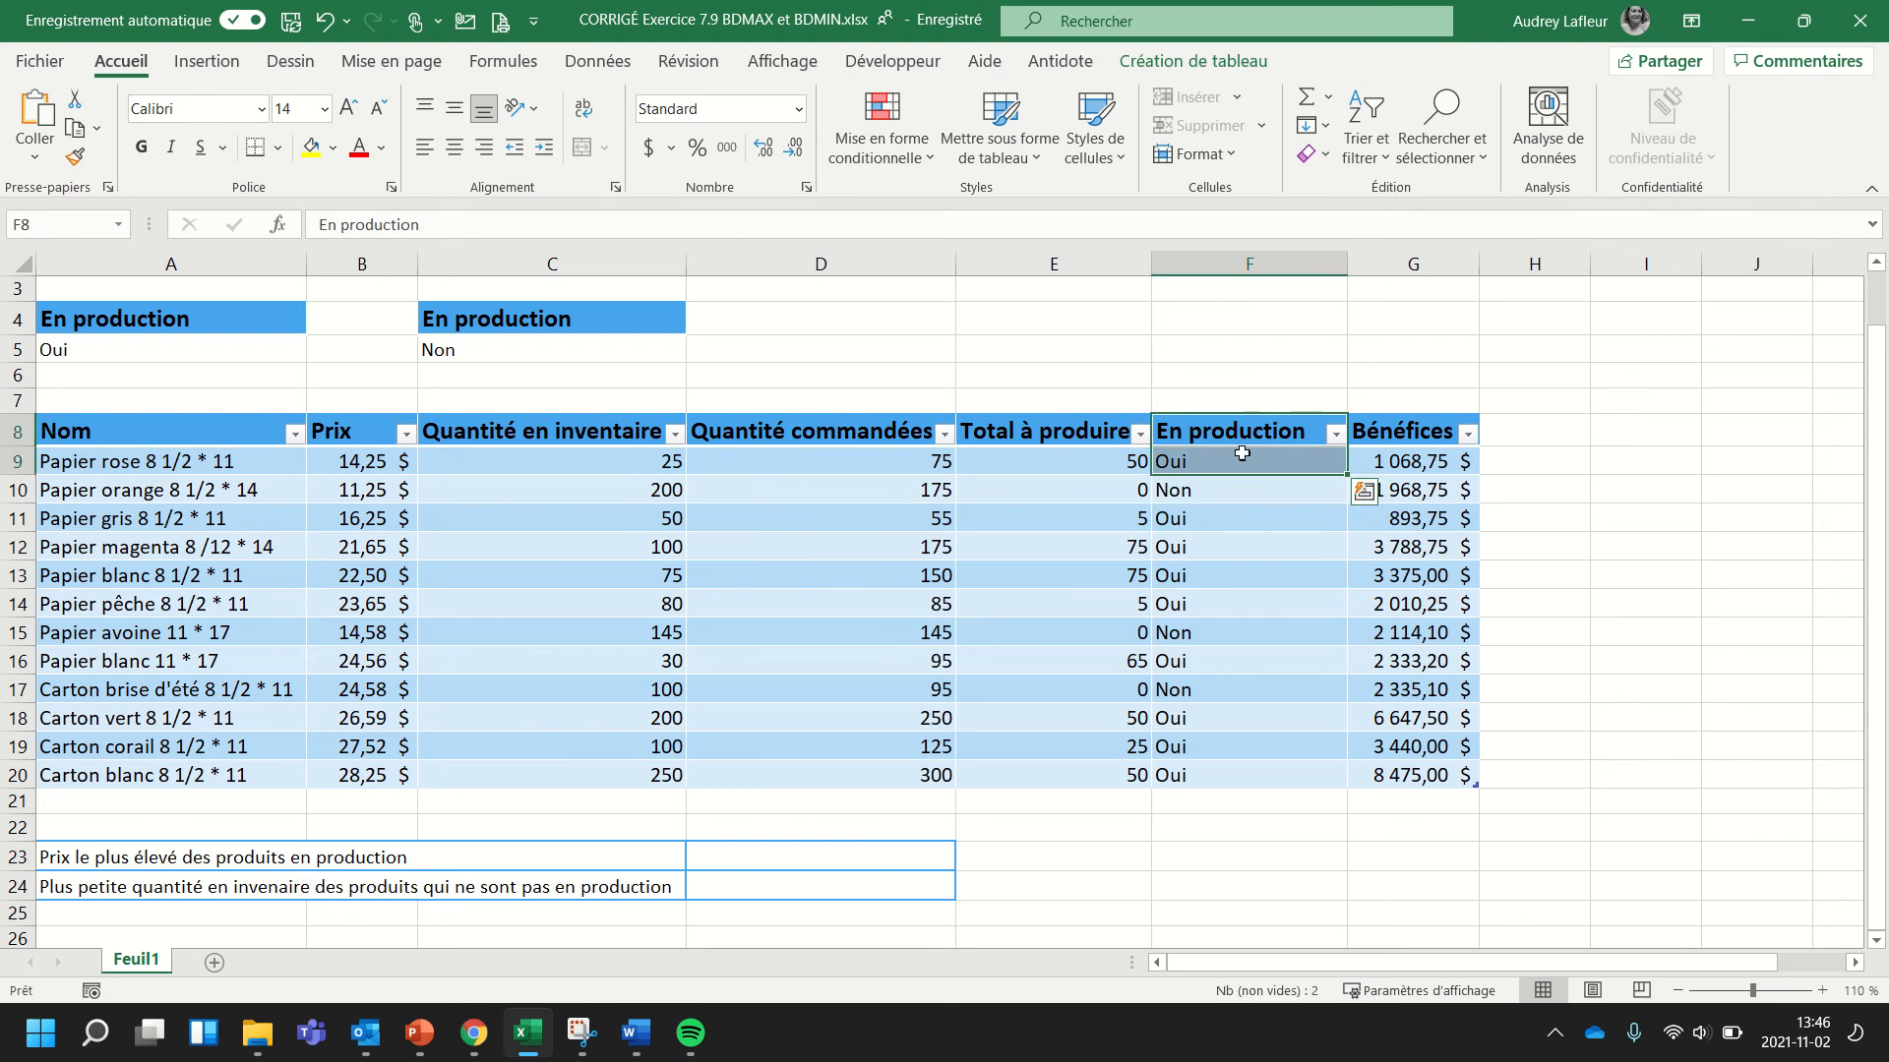
- Start a BDMAX function in cell D23 for the highest price in production and open its function arguments
{"action": "left_click", "coordinate": [724, 855]}
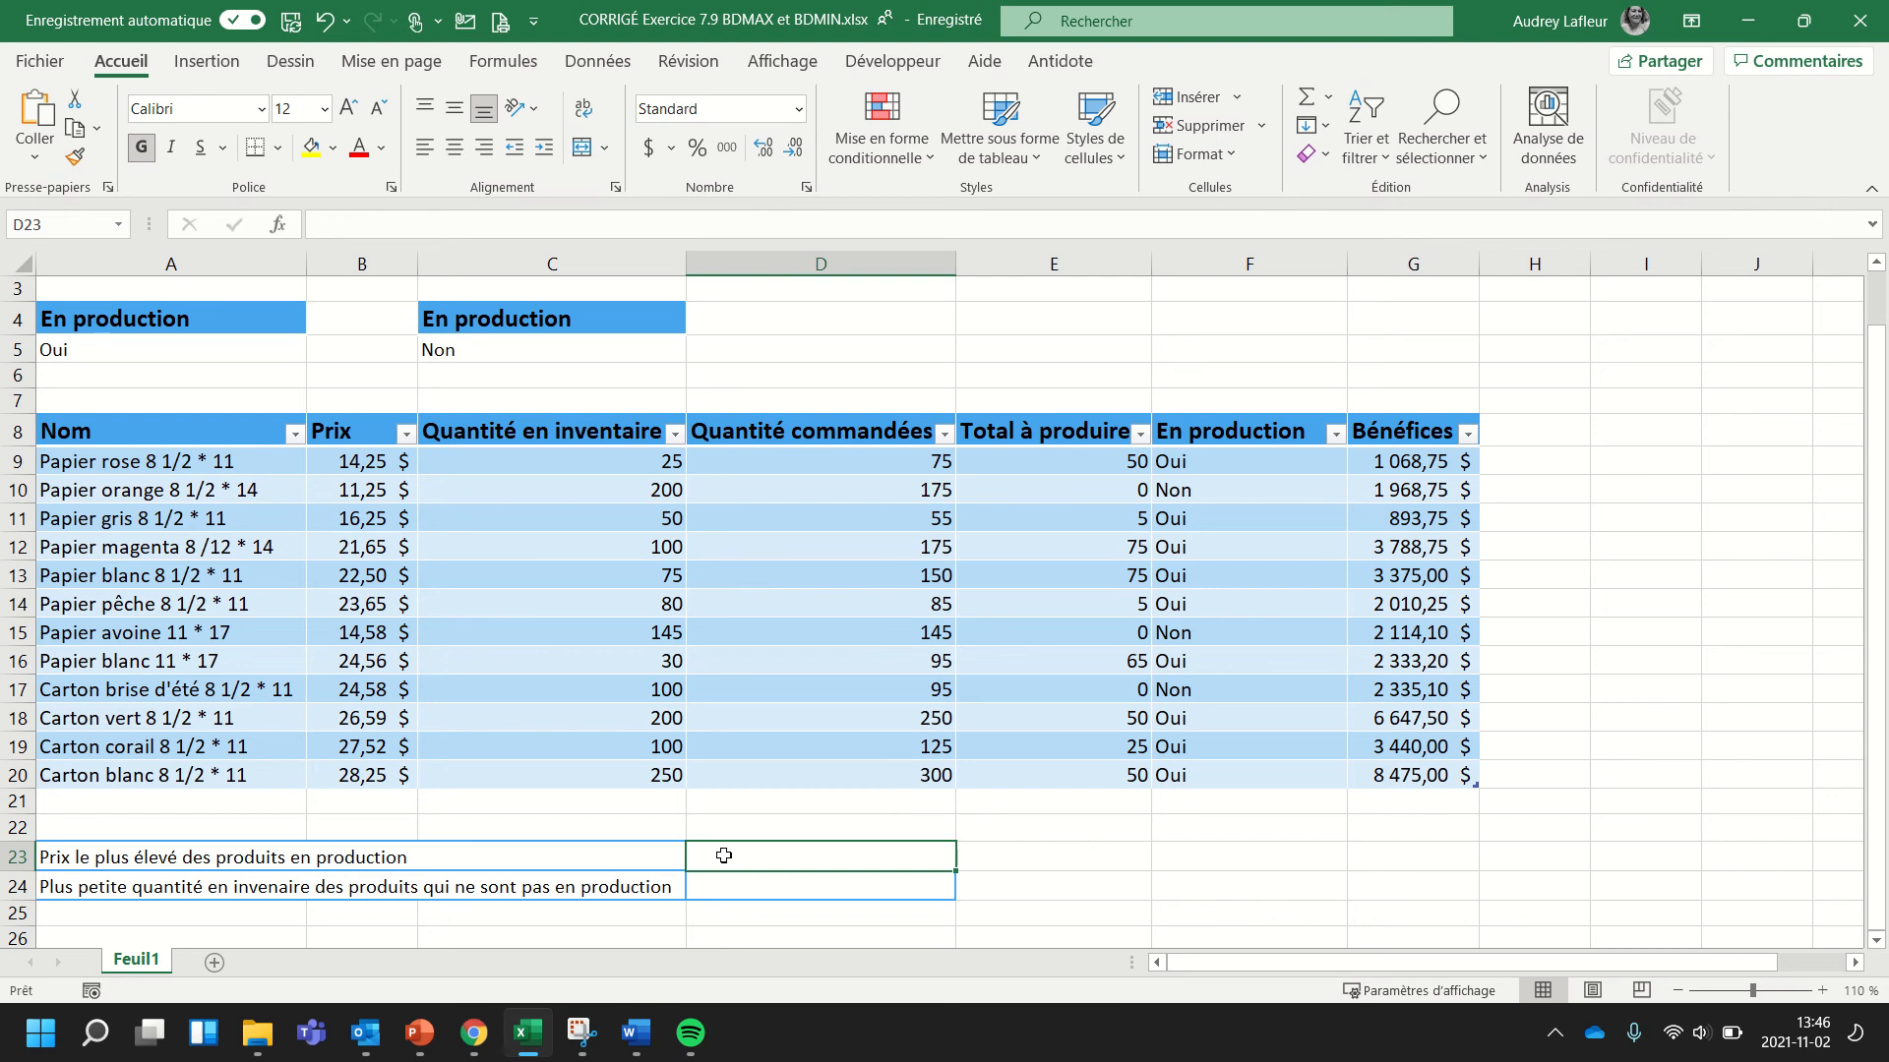
{"action": "type", "text": "="}
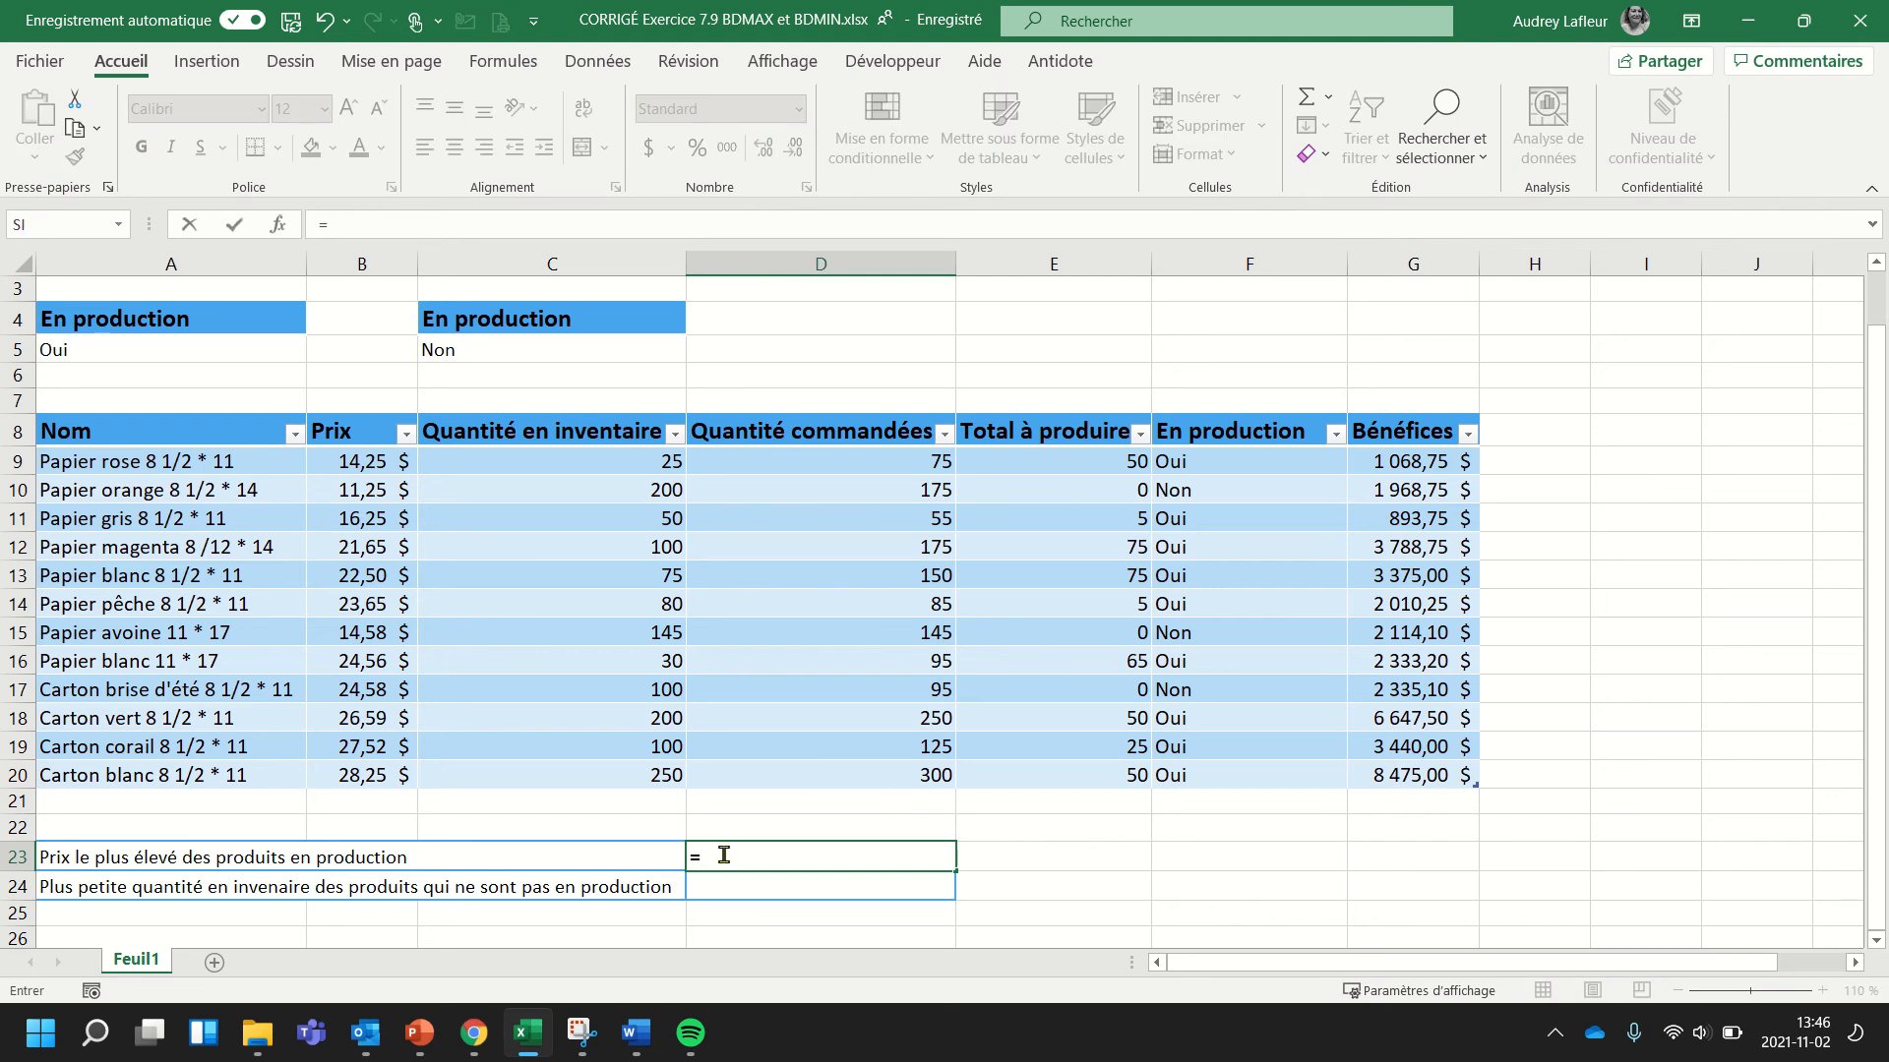
{"action": "type", "text": "bdm"}
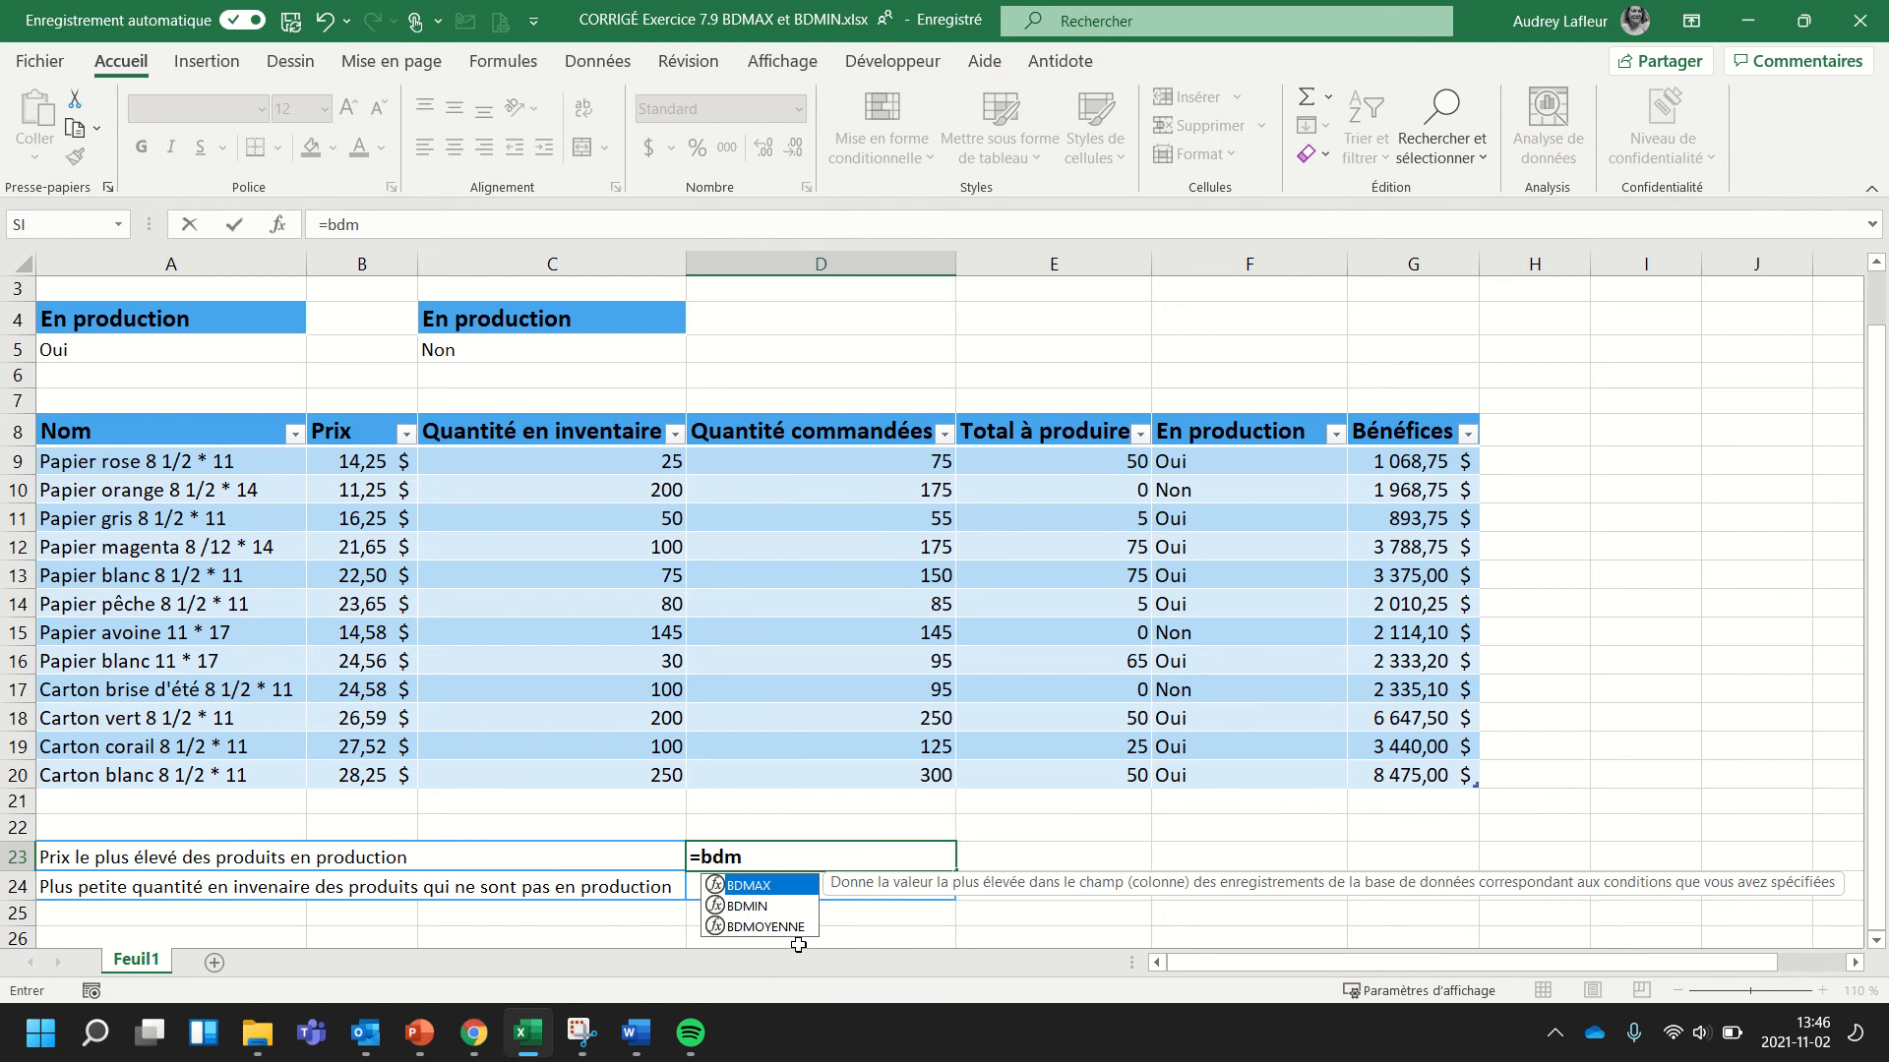
{"action": "double_click", "coordinate": [757, 888]}
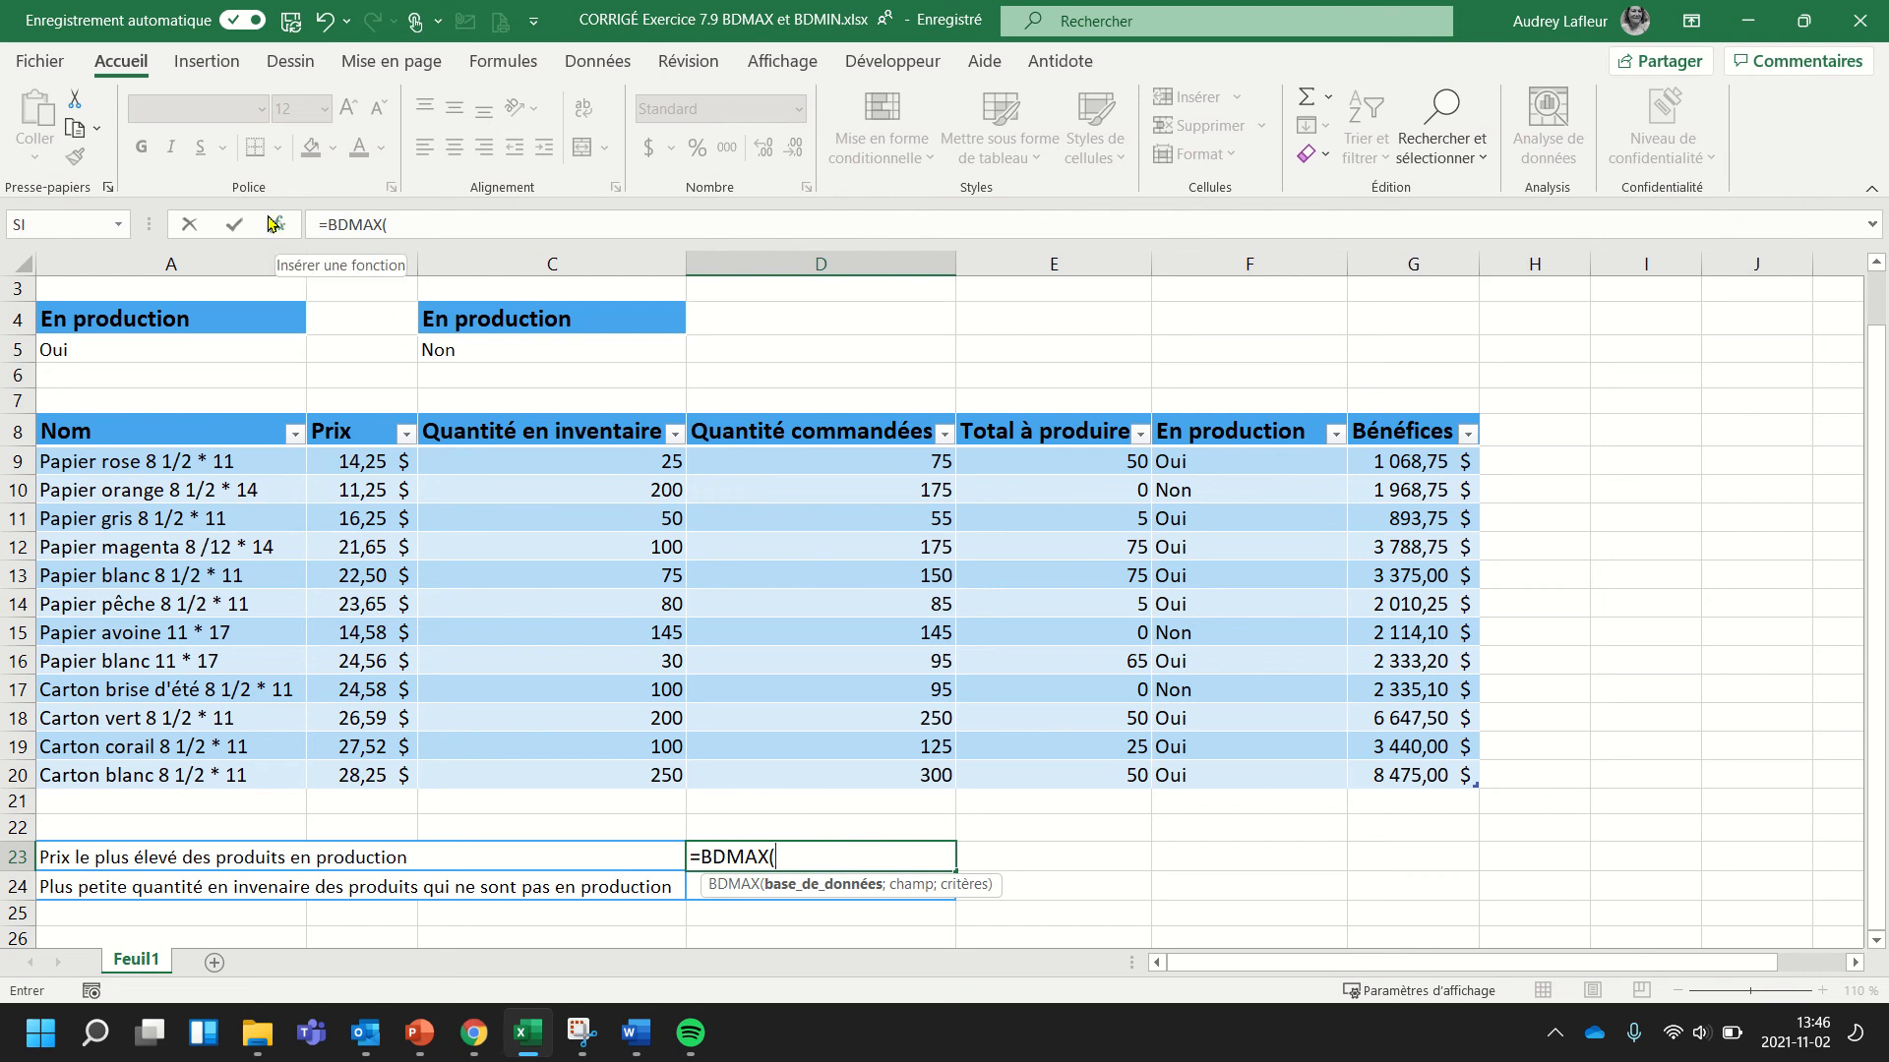
{"action": "left_click", "coordinate": [277, 228]}
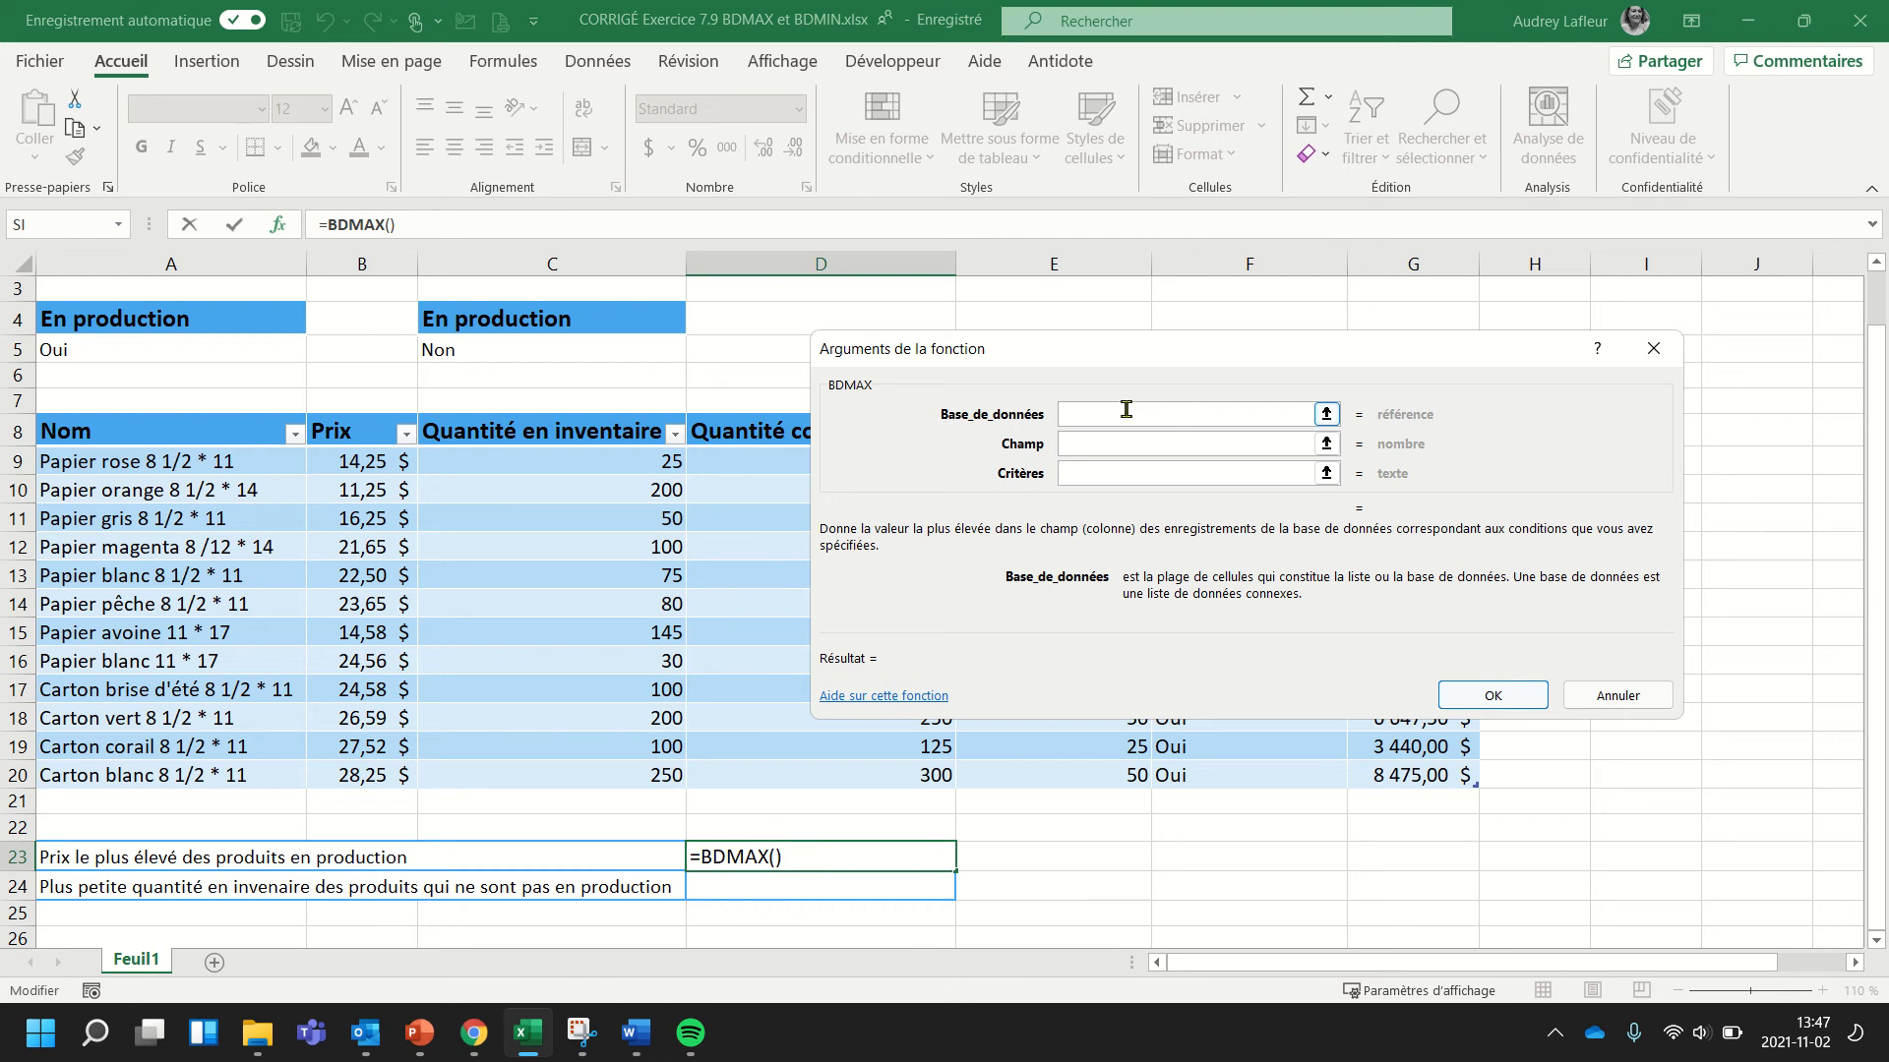
- Complete BDMAX with the whole product table including headers as database, the Prix header as field and A4:A5 as criteria
{"action": "left_click_drag", "start_coordinate": [136, 430], "coordinate": [1403, 761]}
{"action": "left_click", "coordinate": [1078, 443]}
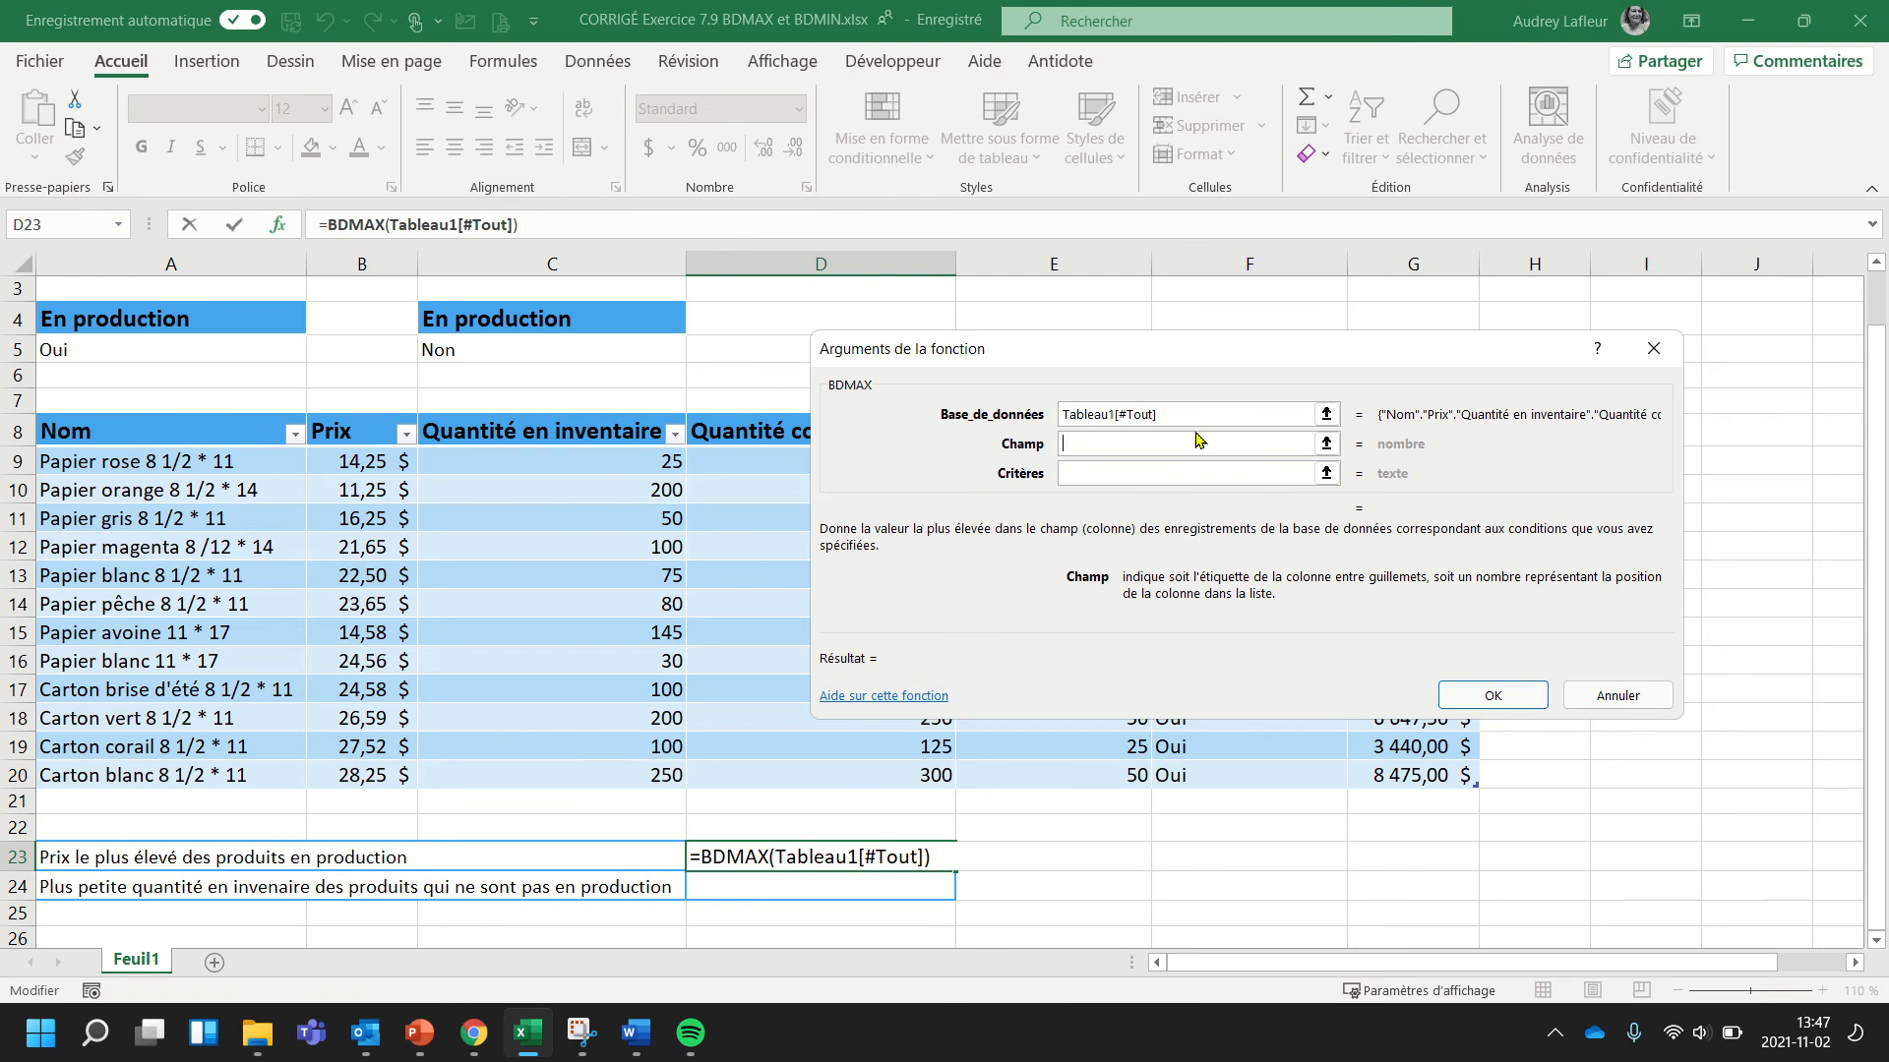
{"action": "left_click", "coordinate": [352, 434]}
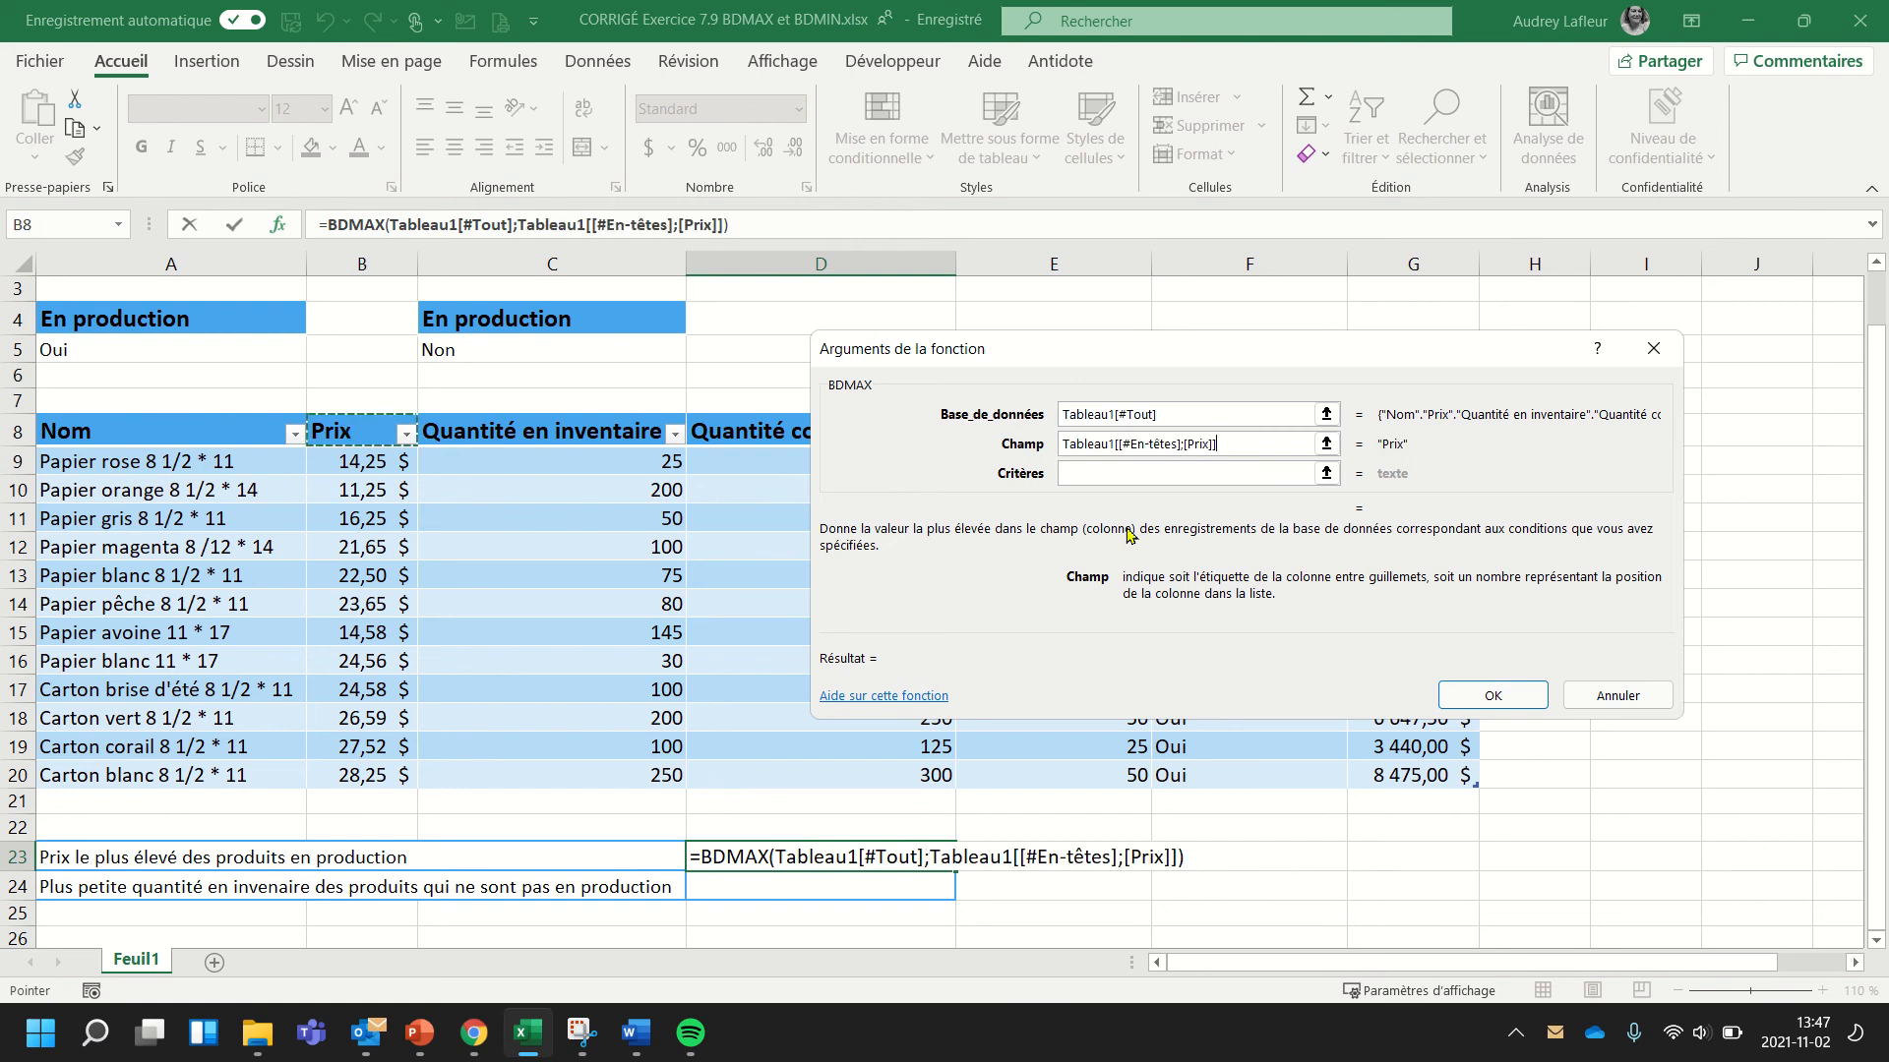
{"action": "left_click", "coordinate": [1083, 473]}
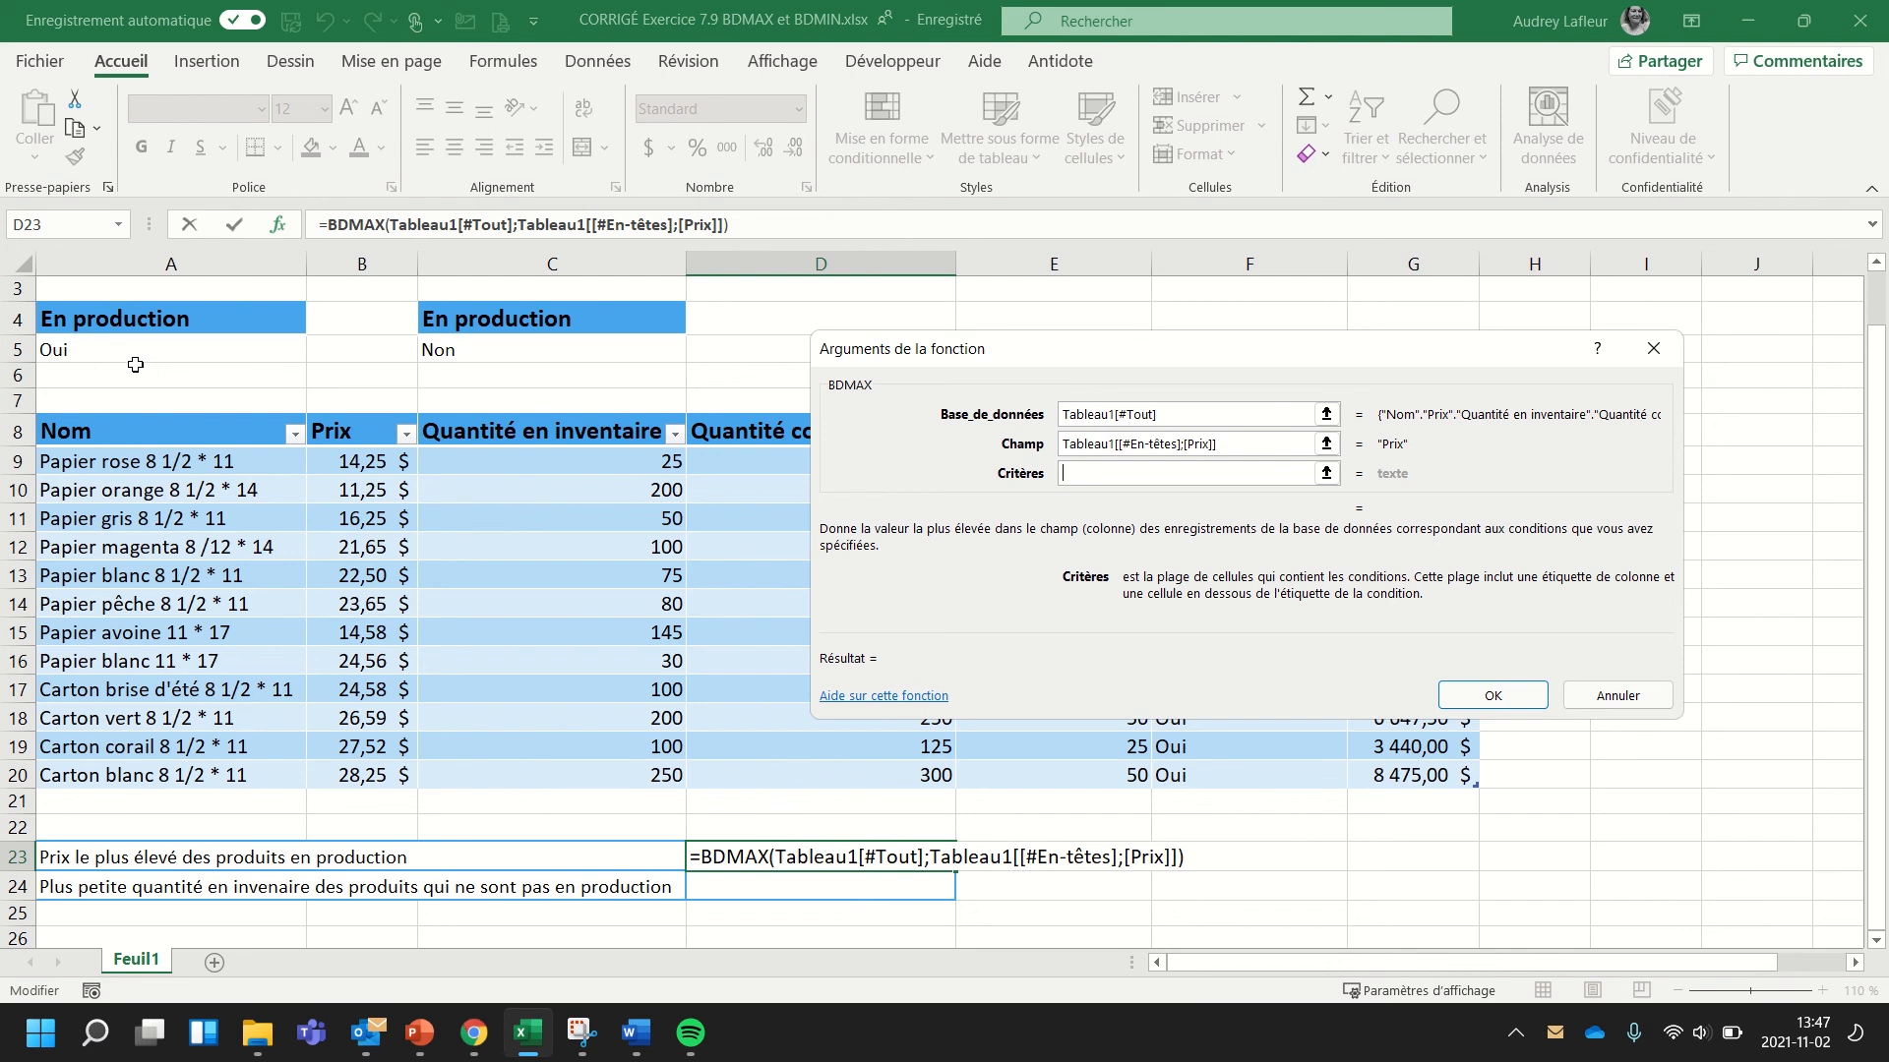
{"action": "left_click_drag", "start_coordinate": [152, 317], "coordinate": [150, 343]}
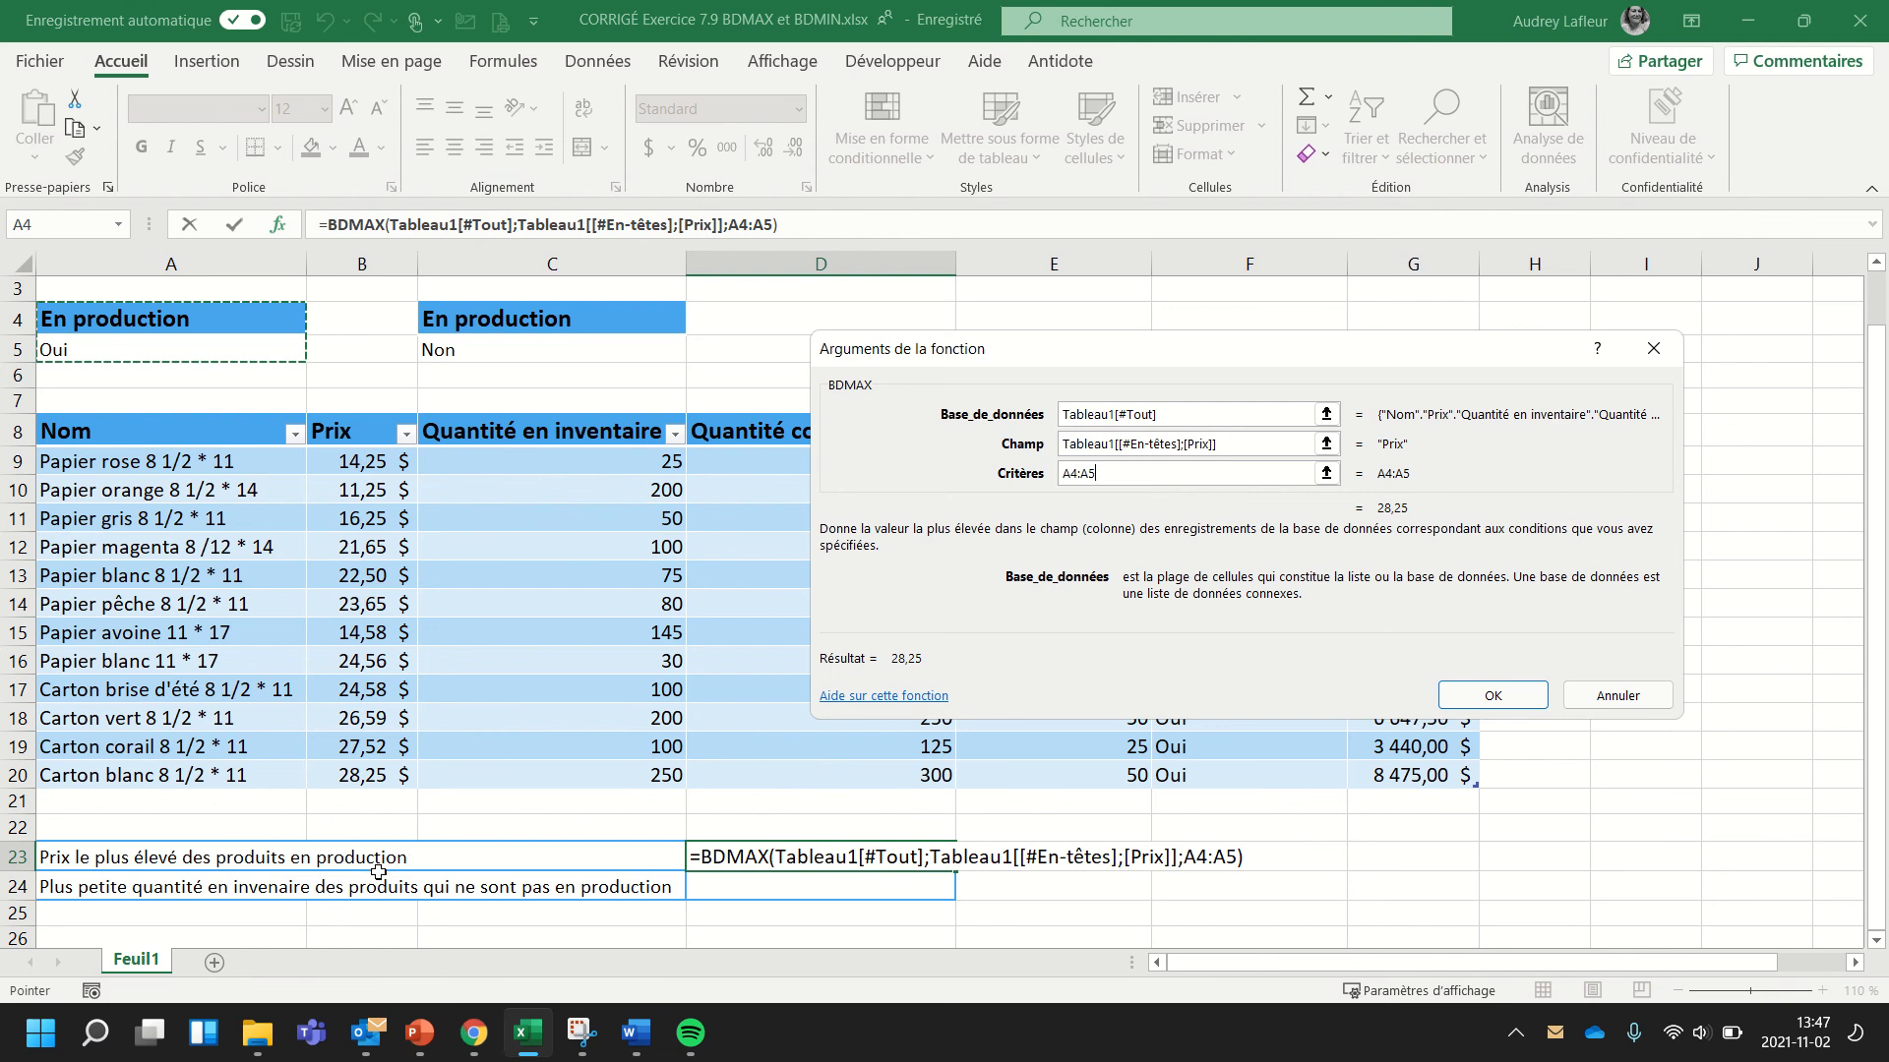
{"action": "left_click", "coordinate": [1163, 423]}
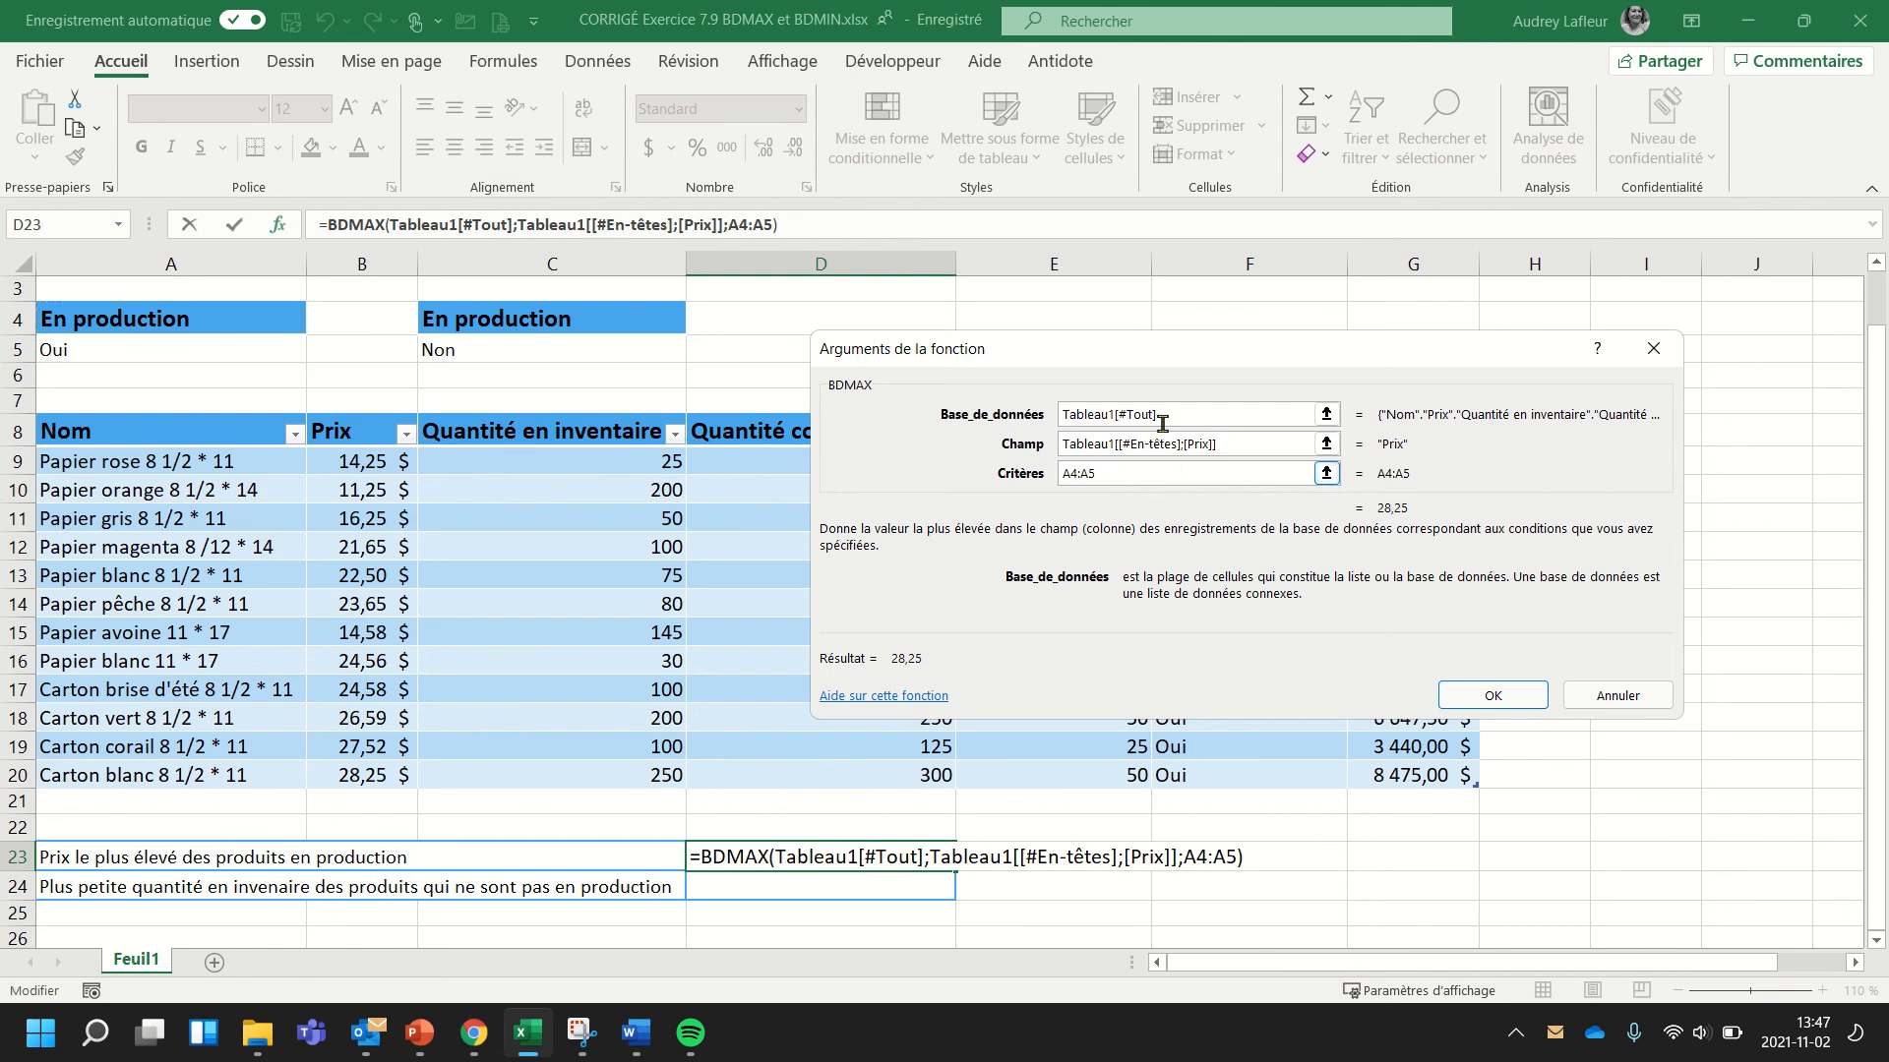
{"action": "left_click", "coordinate": [1494, 696]}
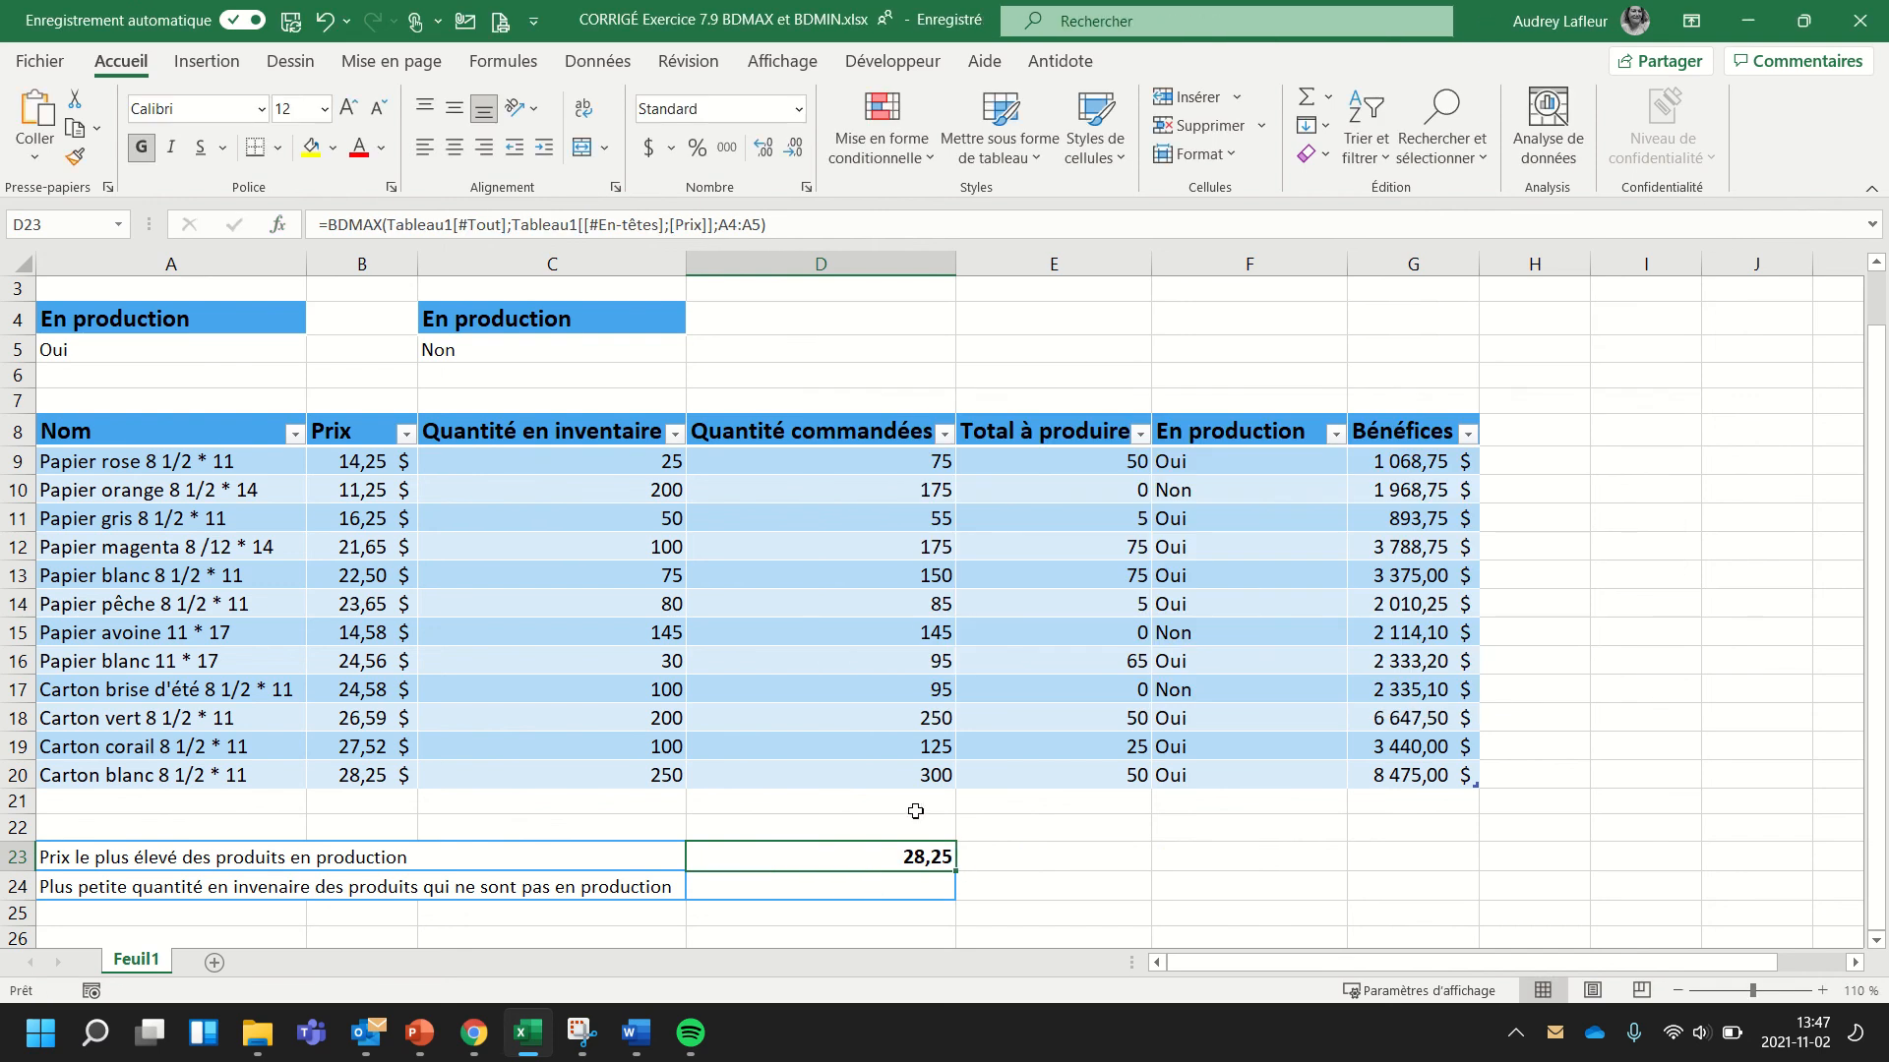
- Start a BDMIN function in cell D24 for the smallest inventory not in production and open its function arguments
{"action": "left_click", "coordinate": [893, 886]}
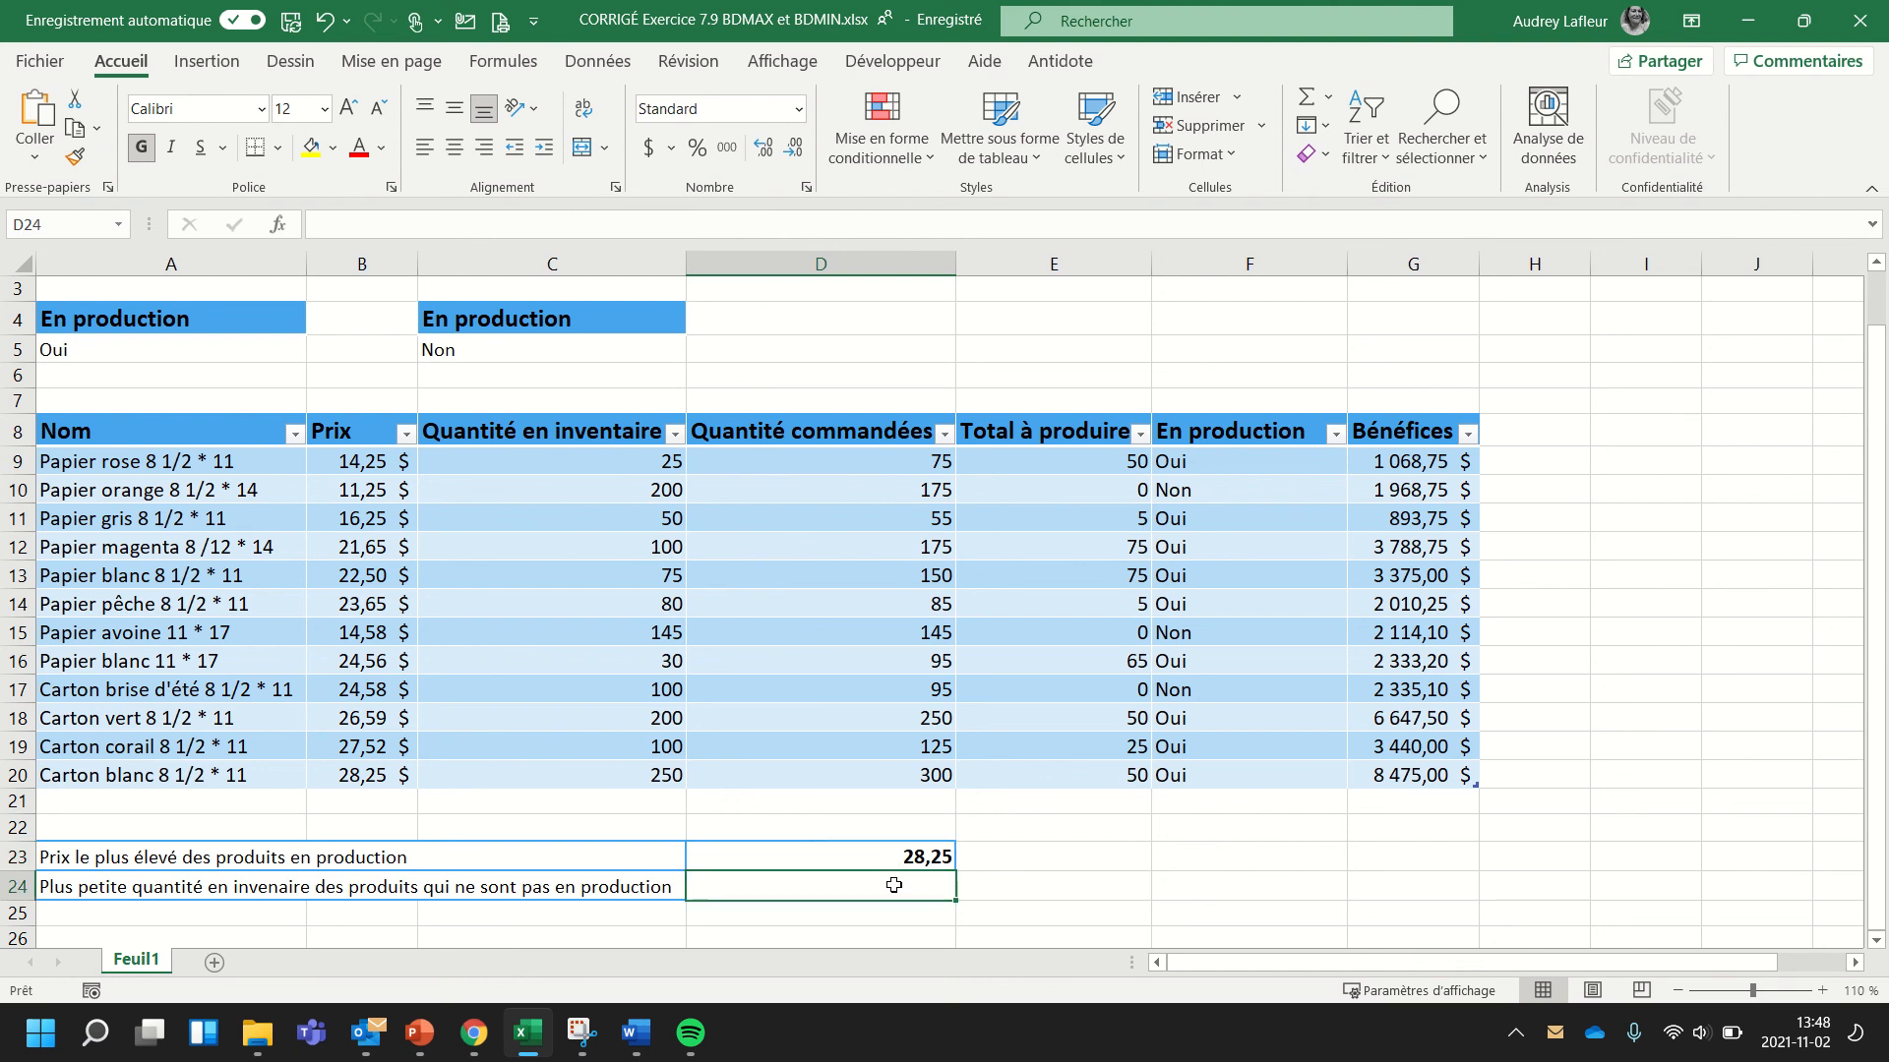
{"action": "type", "text": "="}
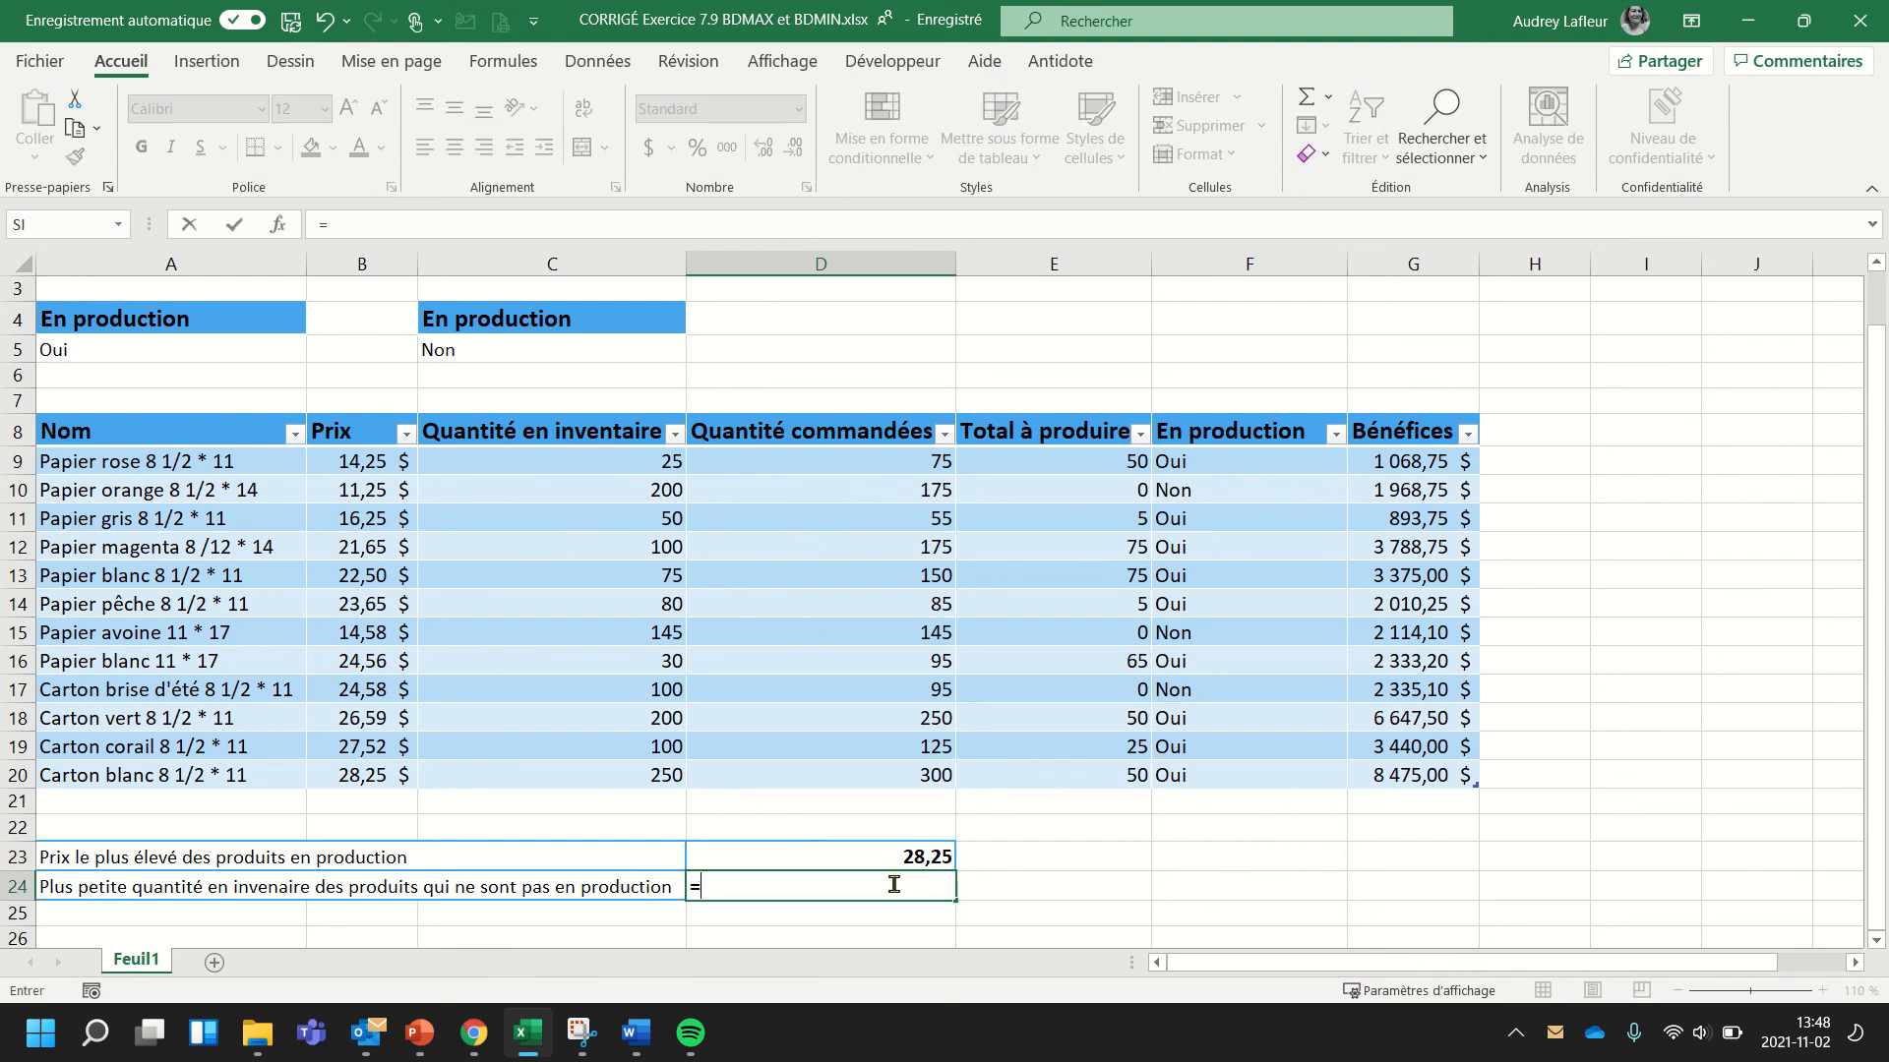
{"action": "type", "text": "bd"}
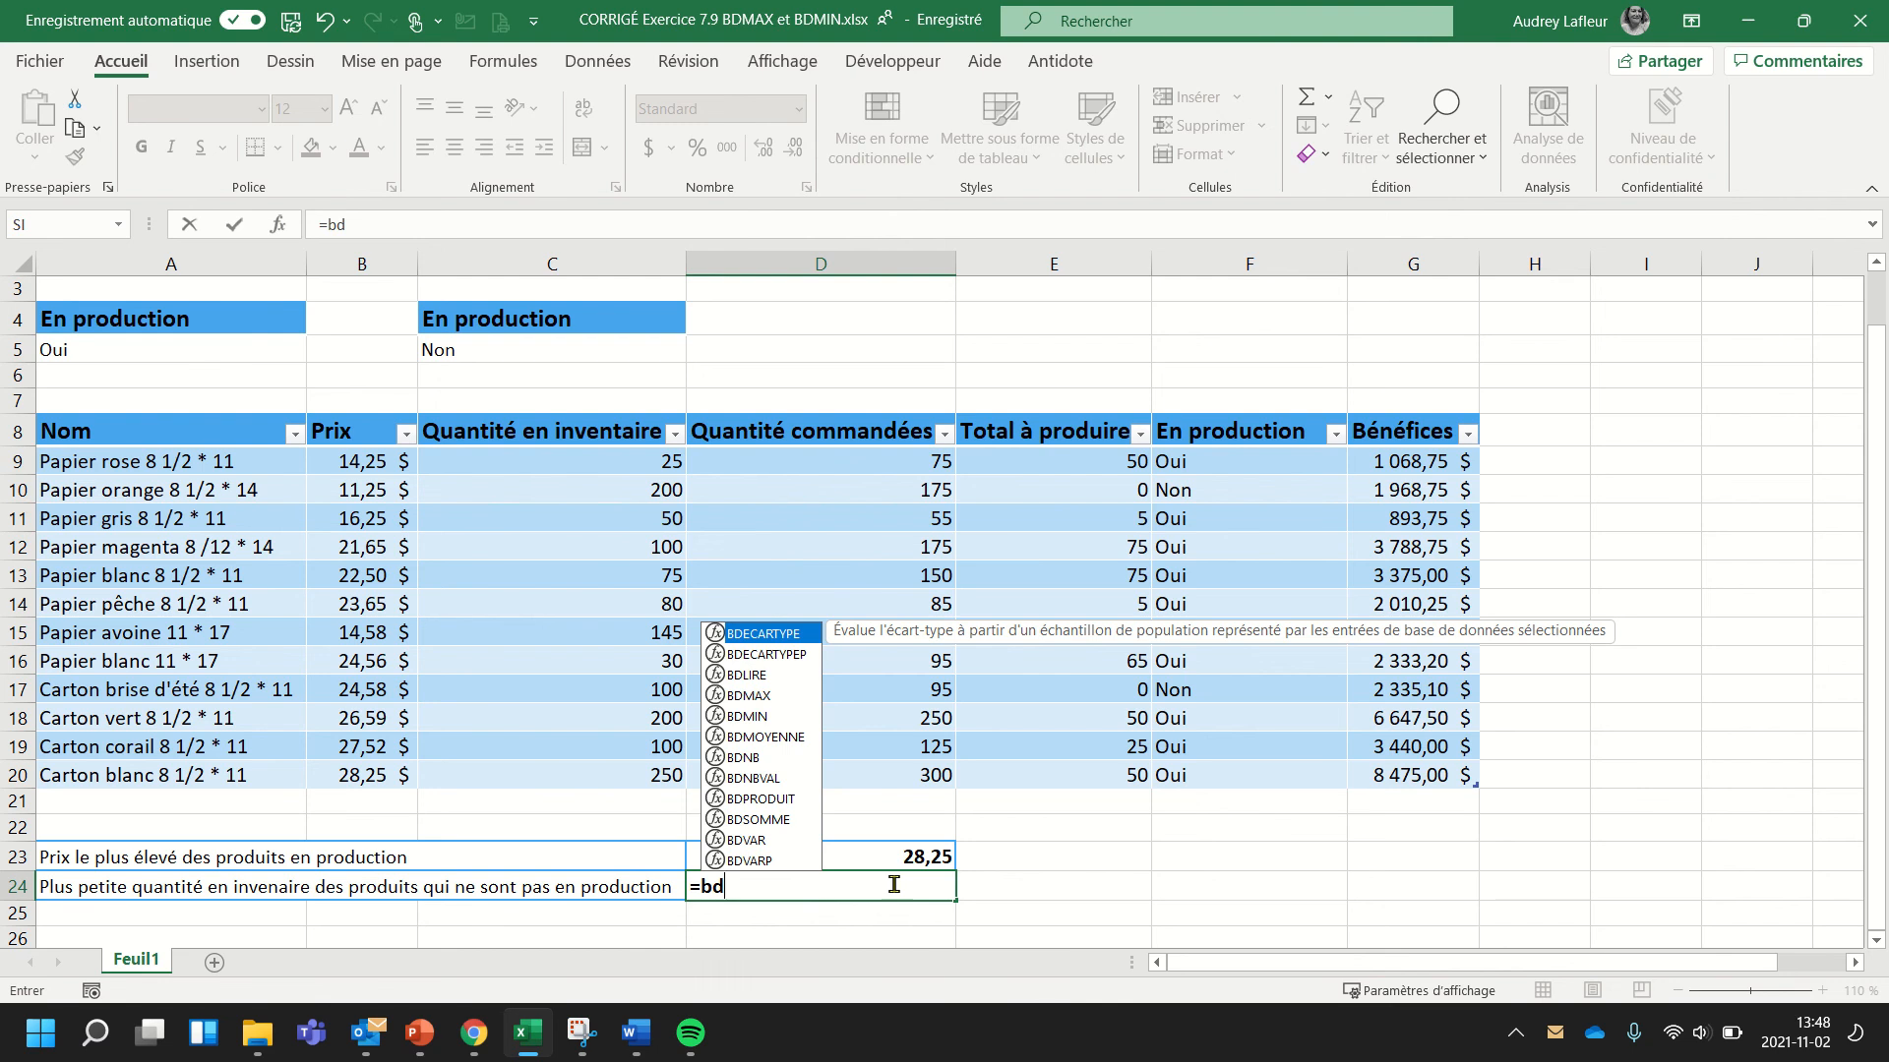
{"action": "type", "text": "m"}
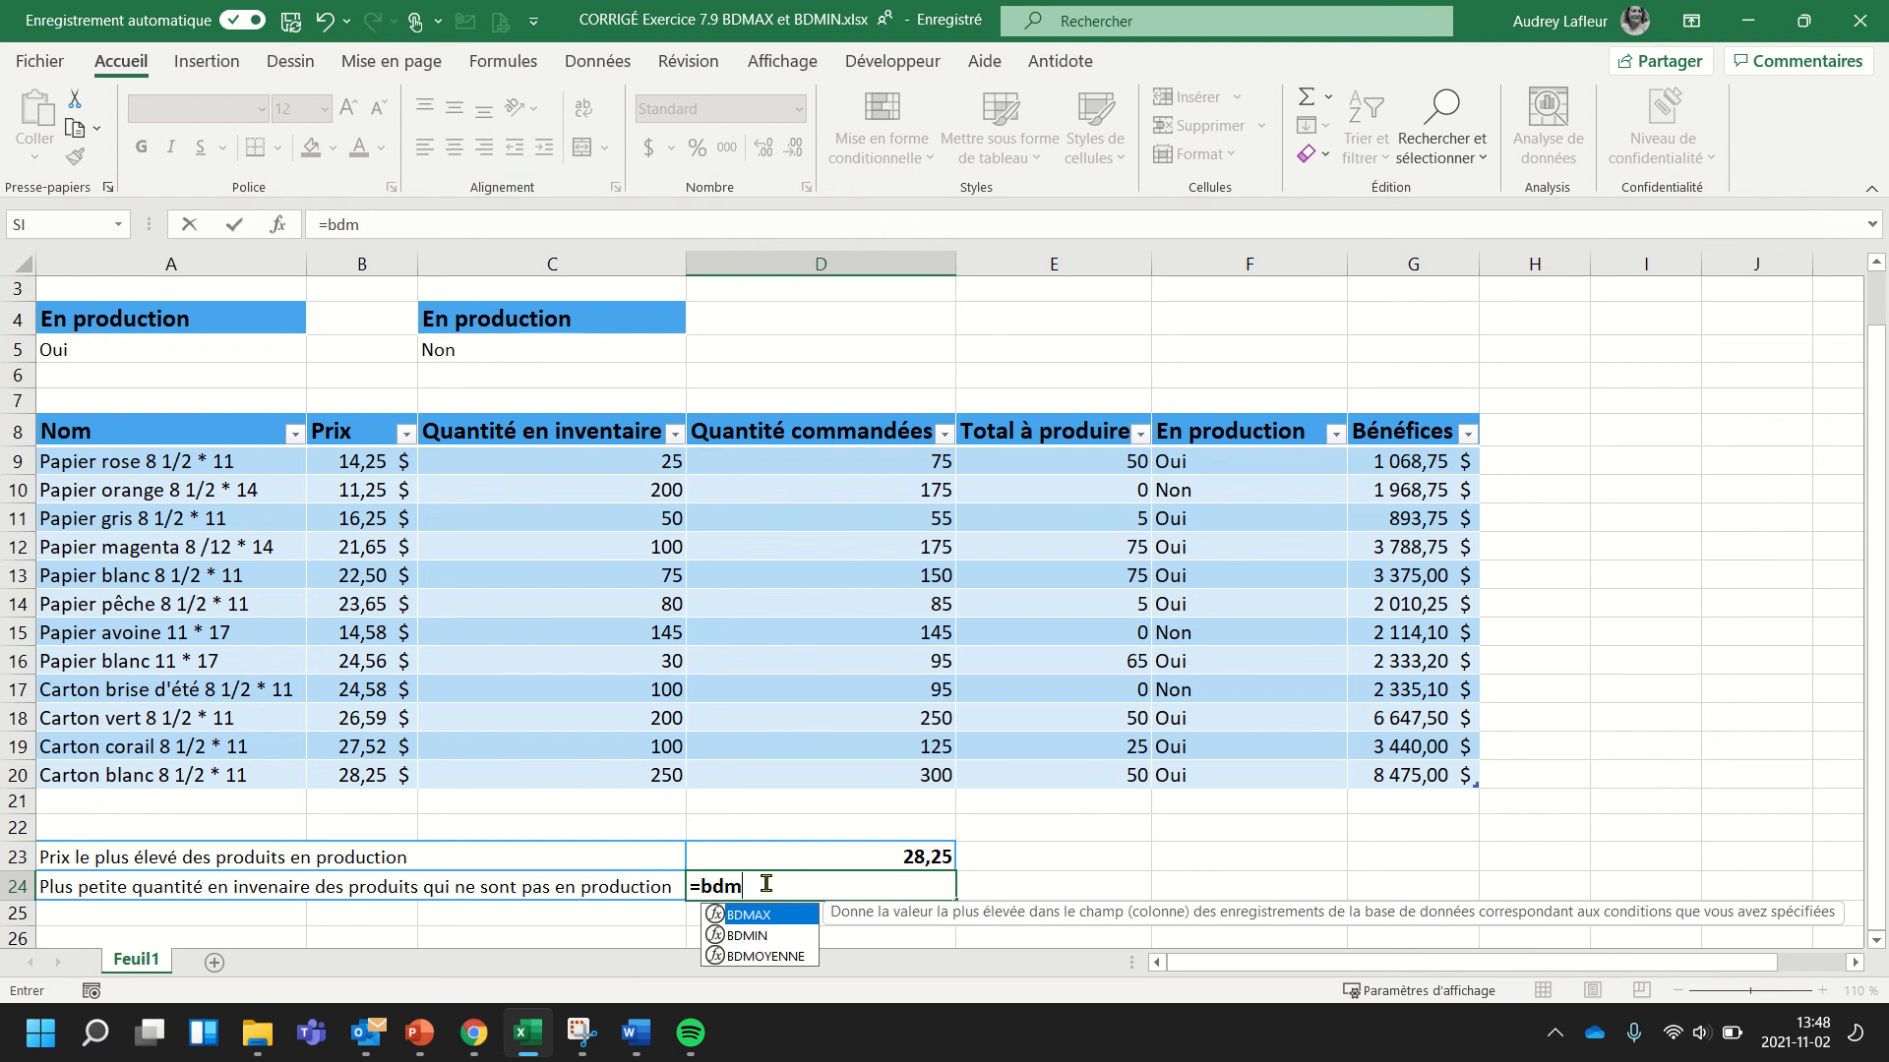
{"action": "left_click", "coordinate": [748, 936]}
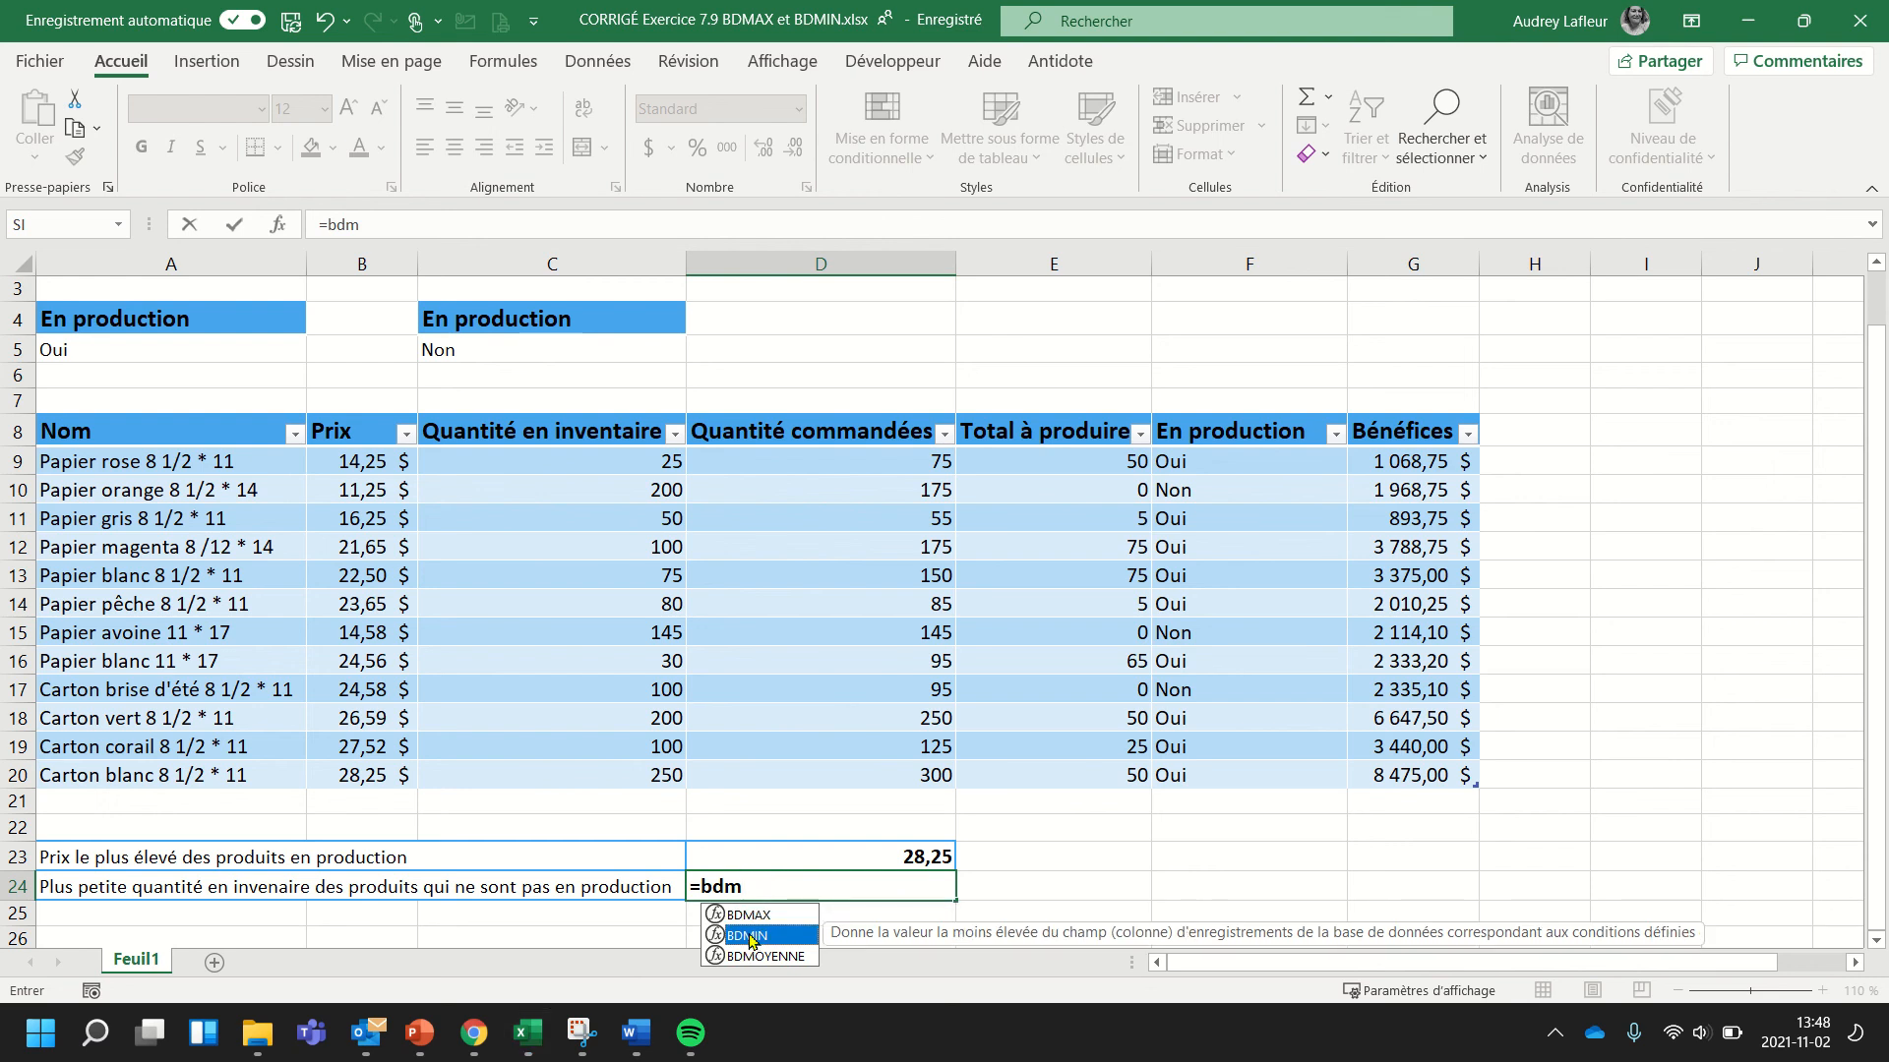
{"action": "double_click", "coordinate": [748, 936]}
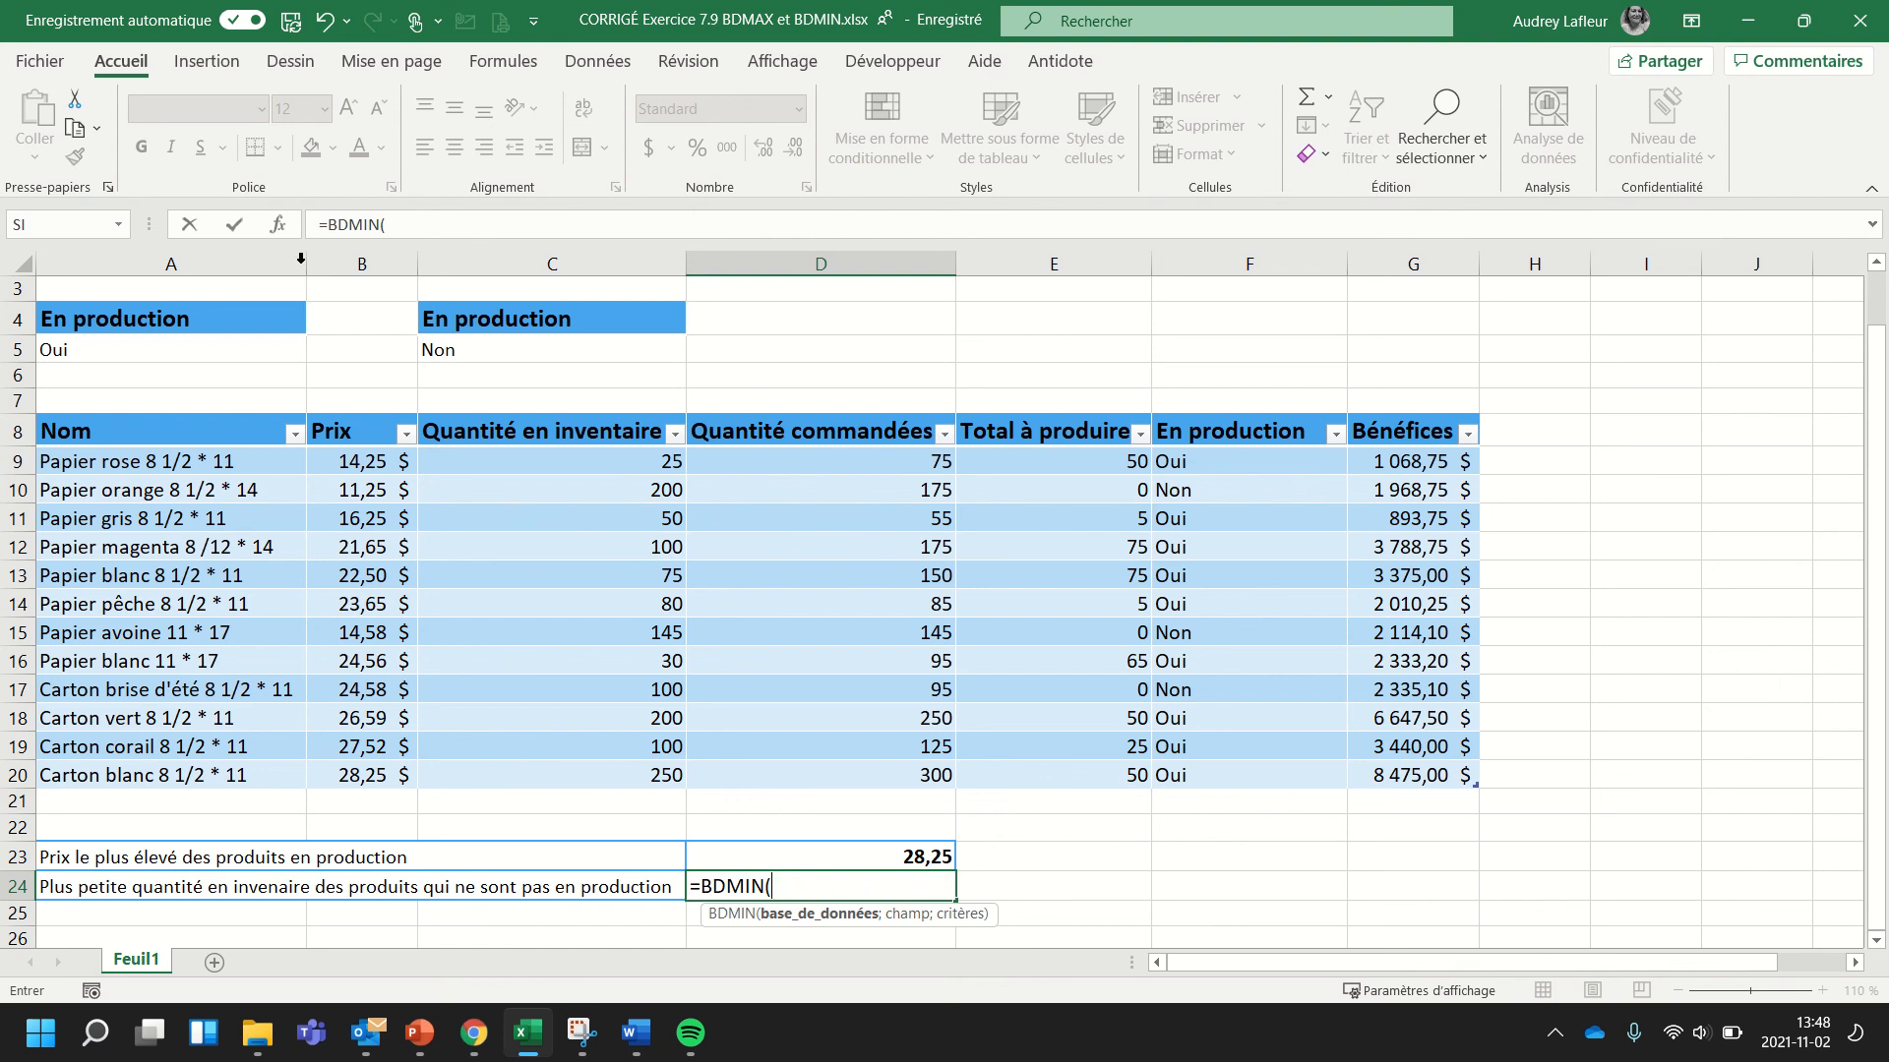
{"action": "left_click", "coordinate": [276, 227]}
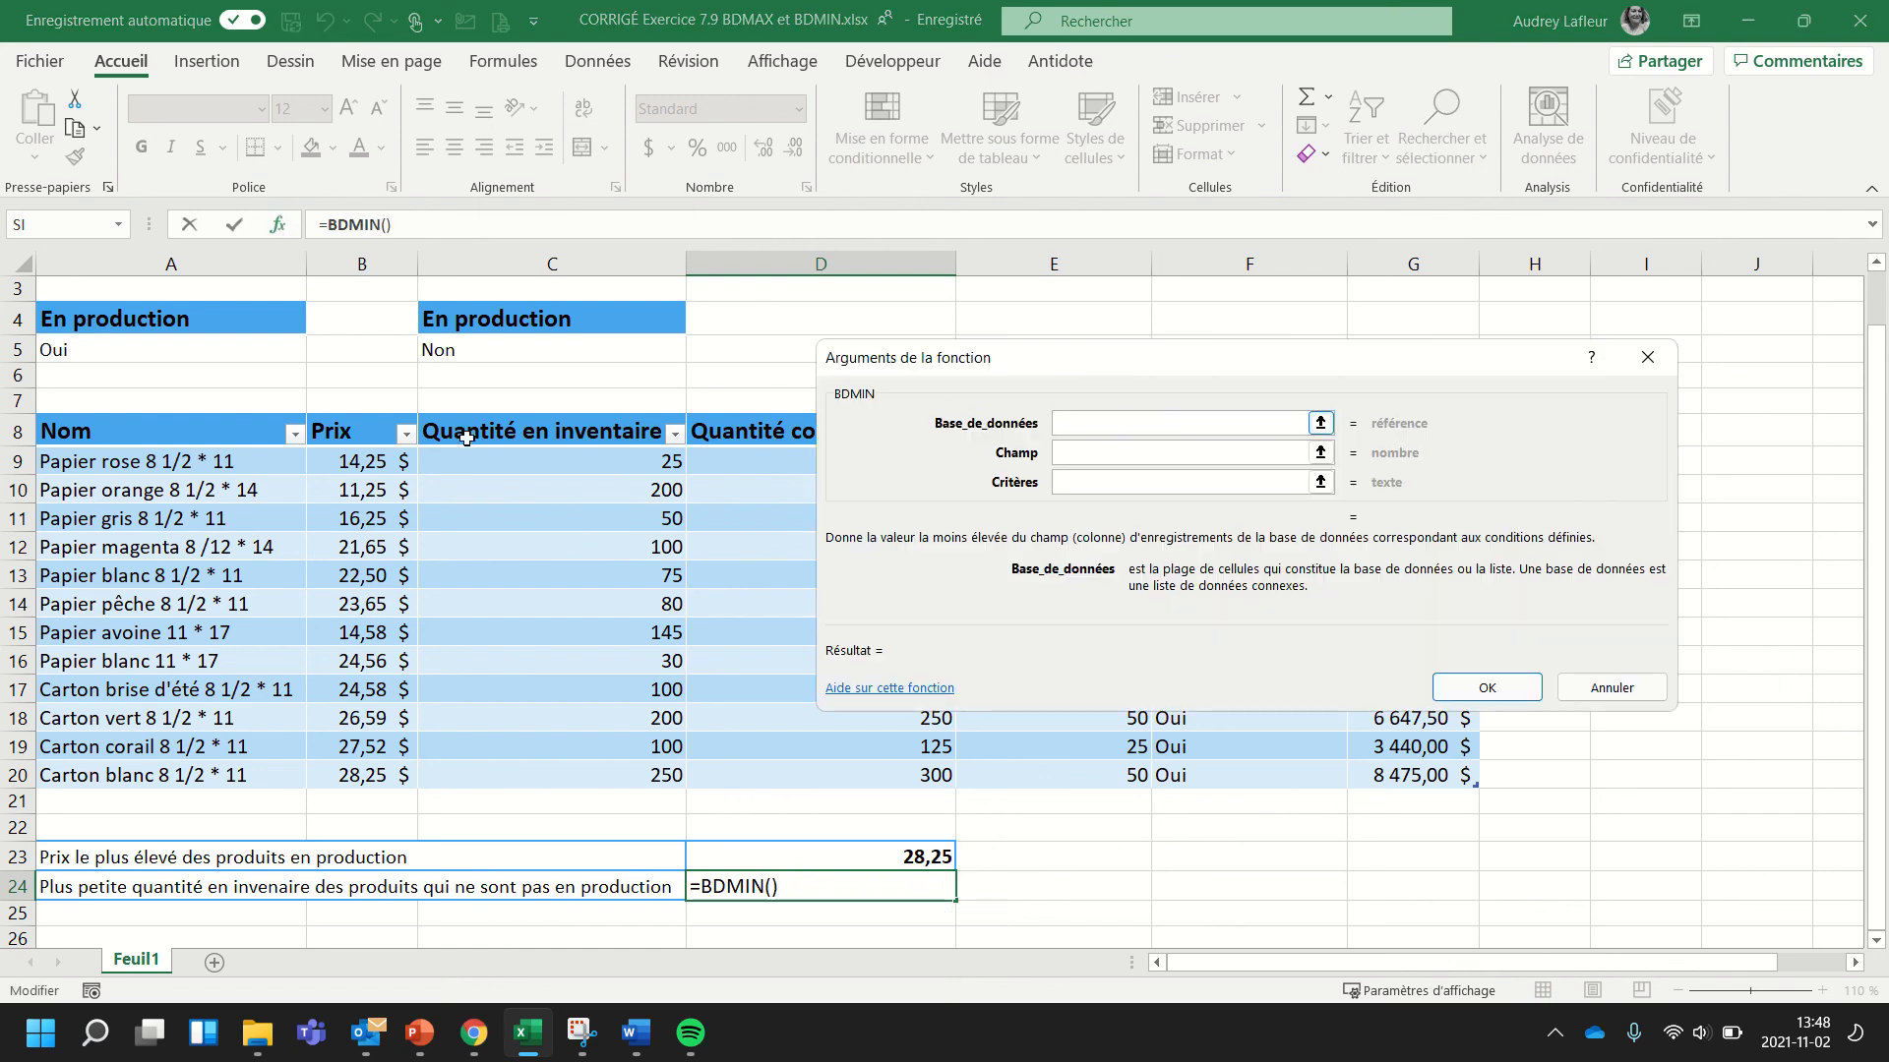
- Complete BDMIN with the whole product table including headers as database, the Quantité en inventaire header as field and C4:C5 as criteria
{"action": "left_click_drag", "start_coordinate": [239, 431], "coordinate": [1473, 779]}
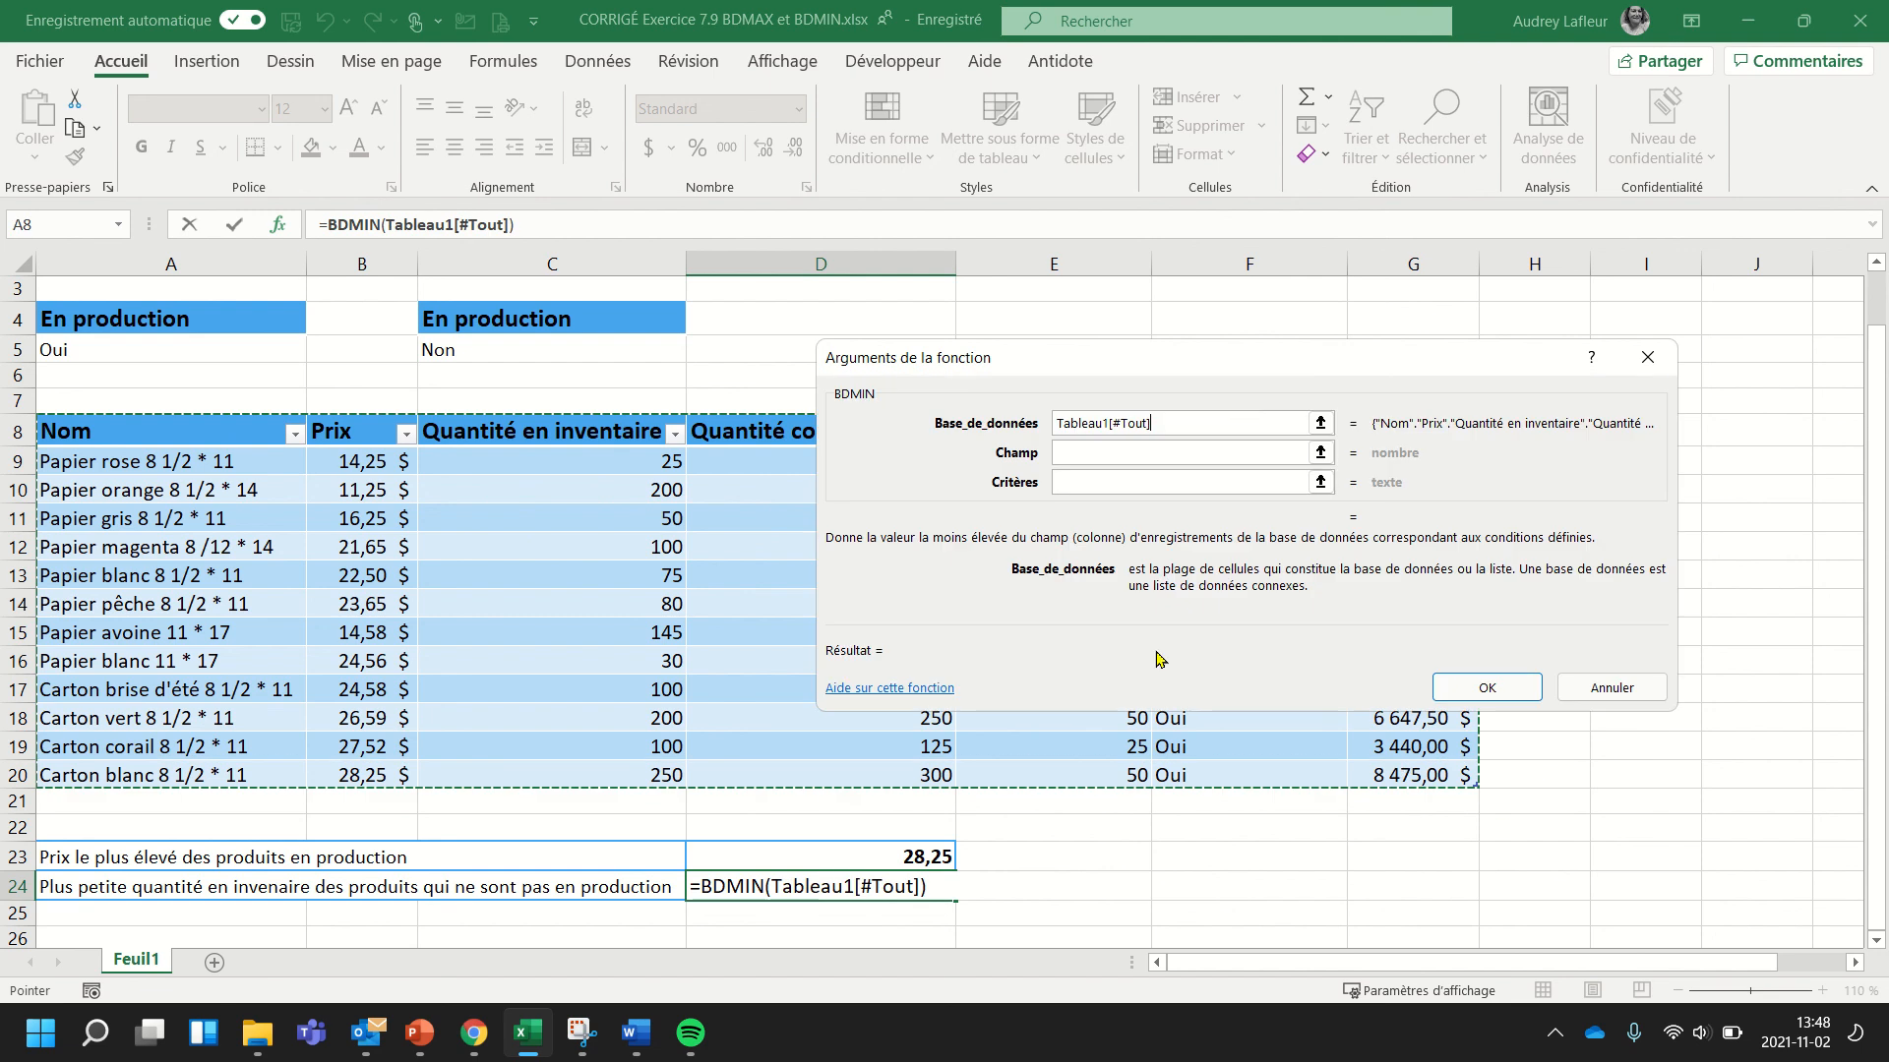
{"action": "left_click", "coordinate": [1109, 452]}
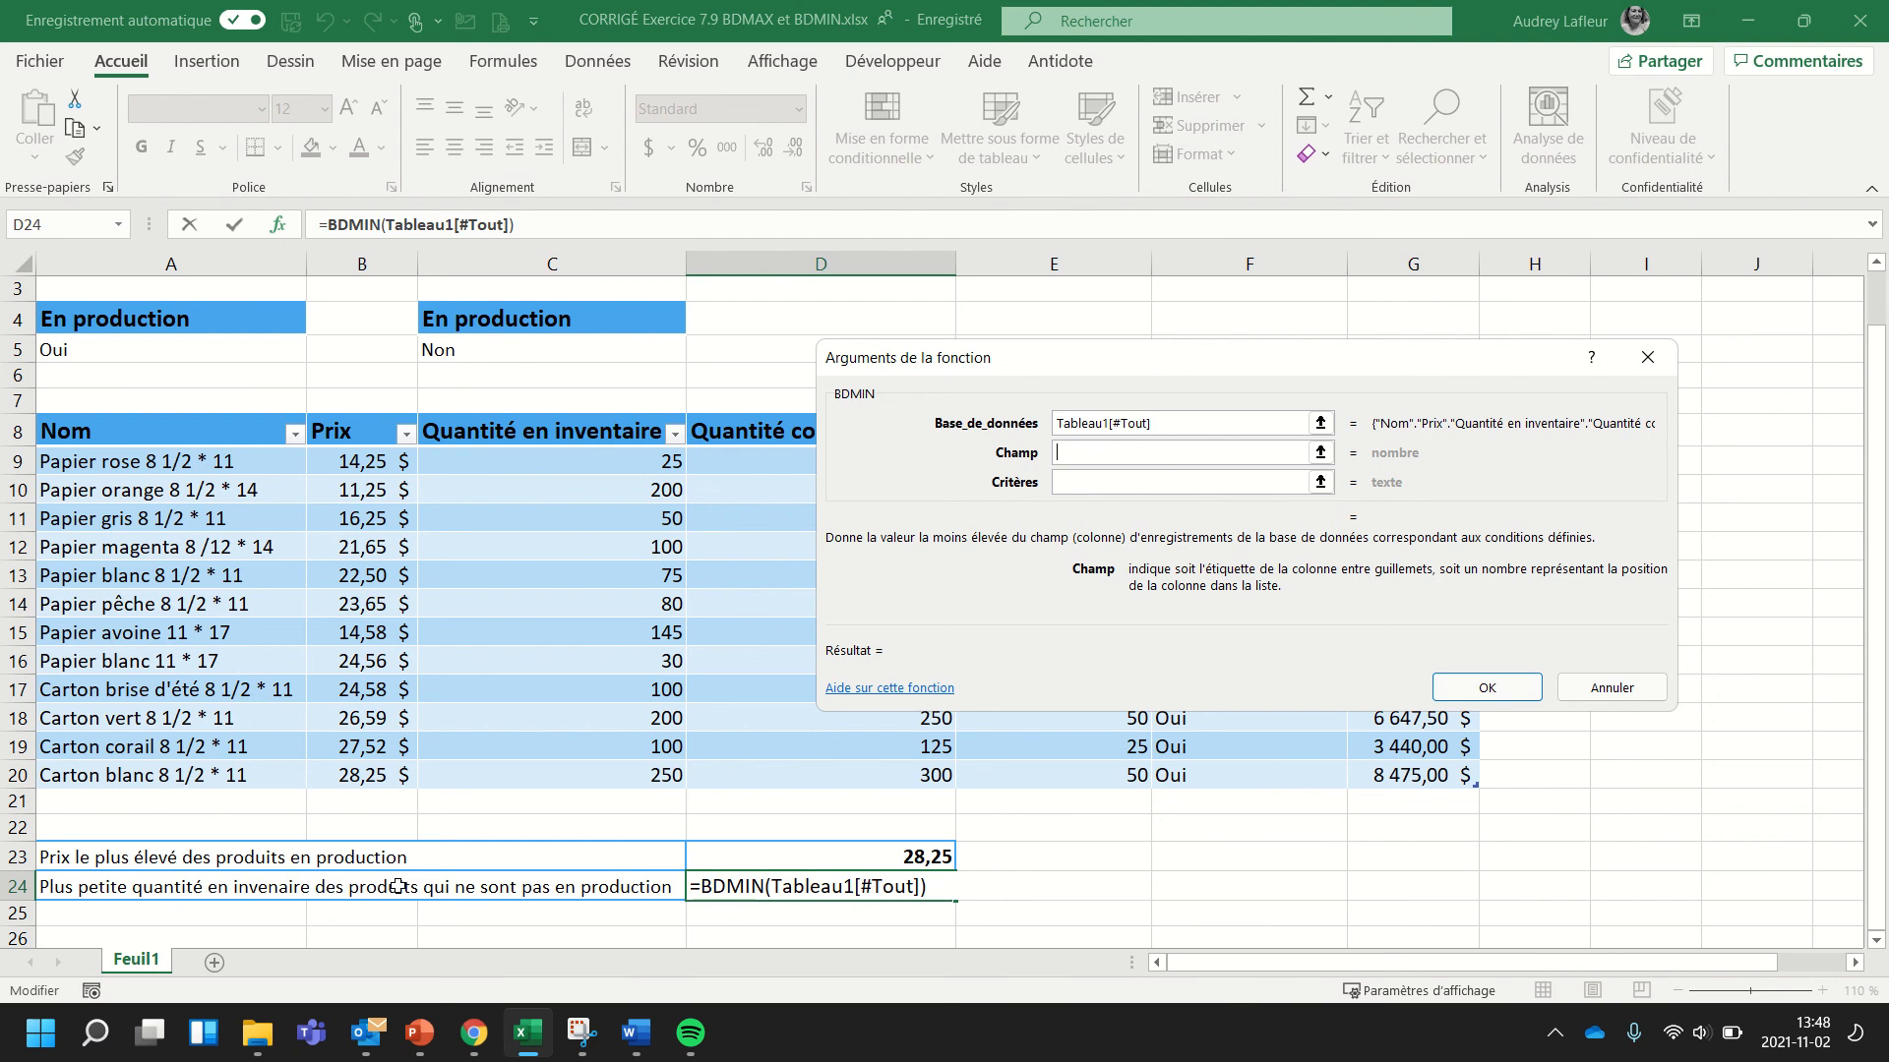
{"action": "left_click", "coordinate": [571, 431]}
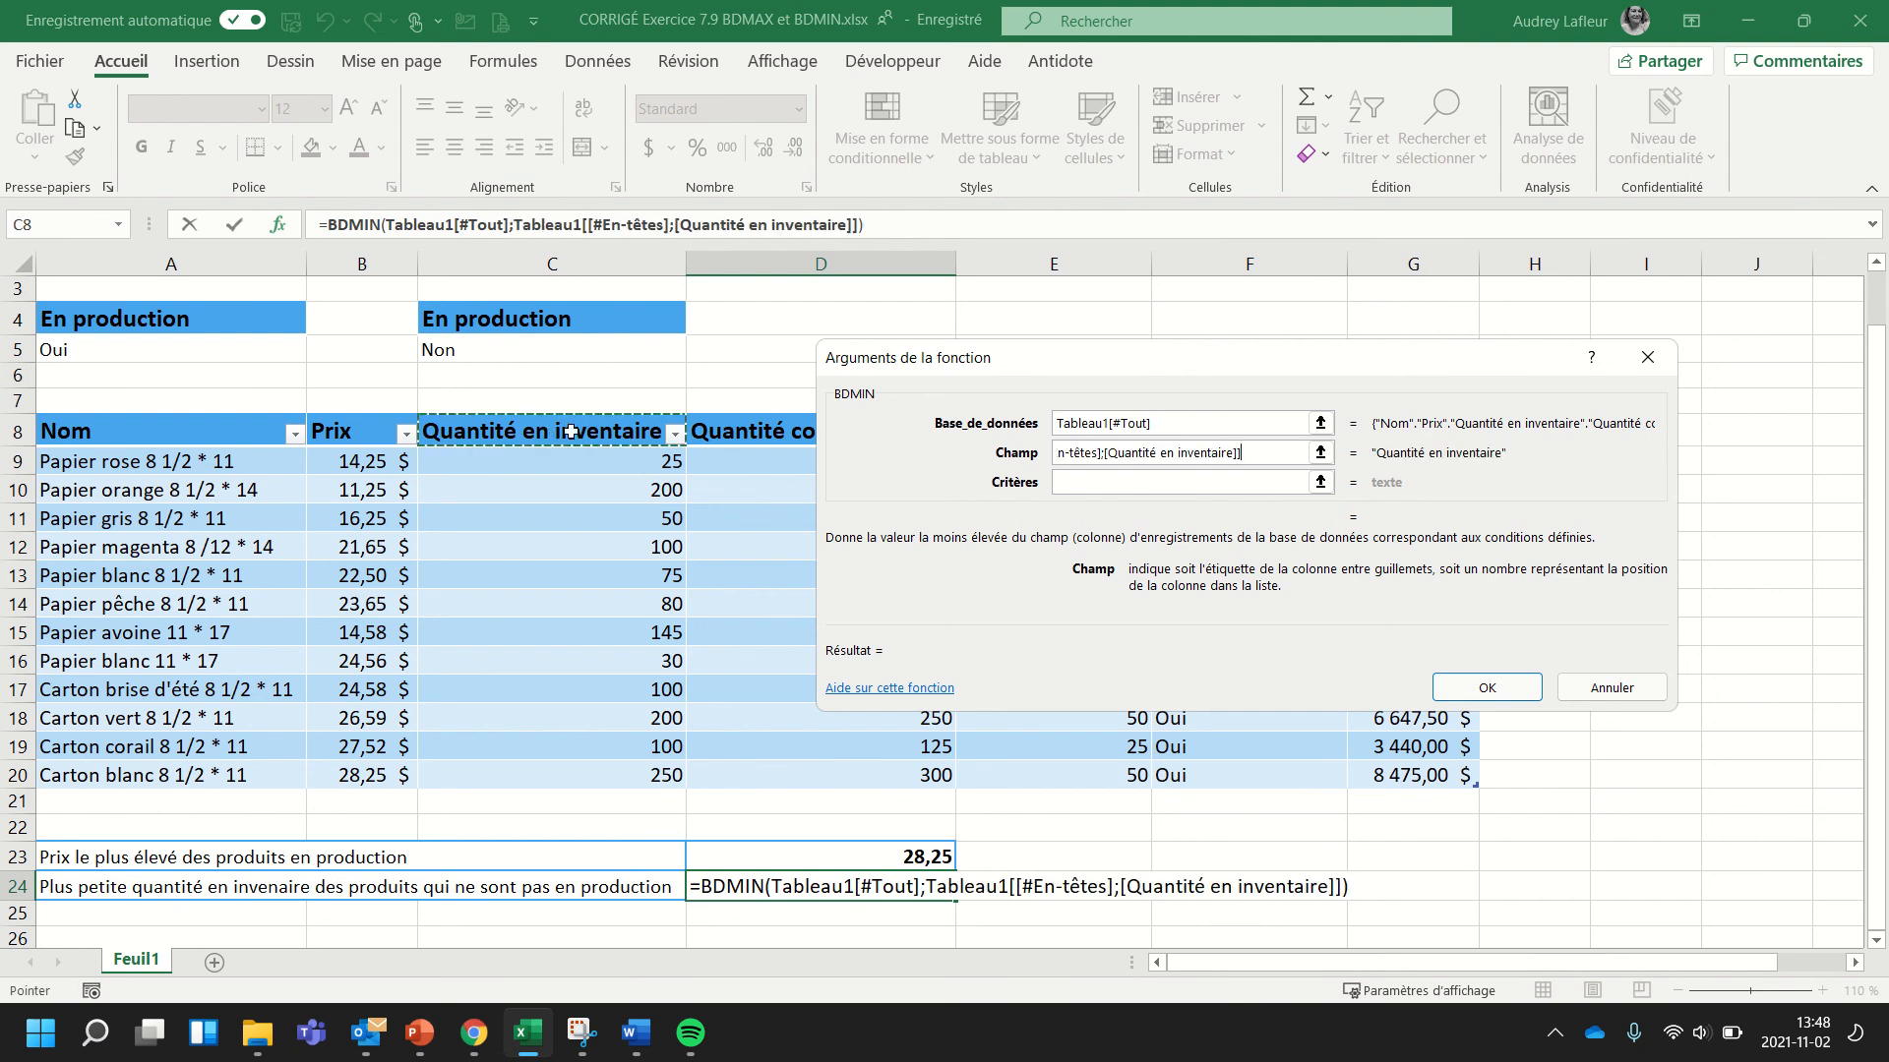
{"action": "left_click", "coordinate": [1064, 481]}
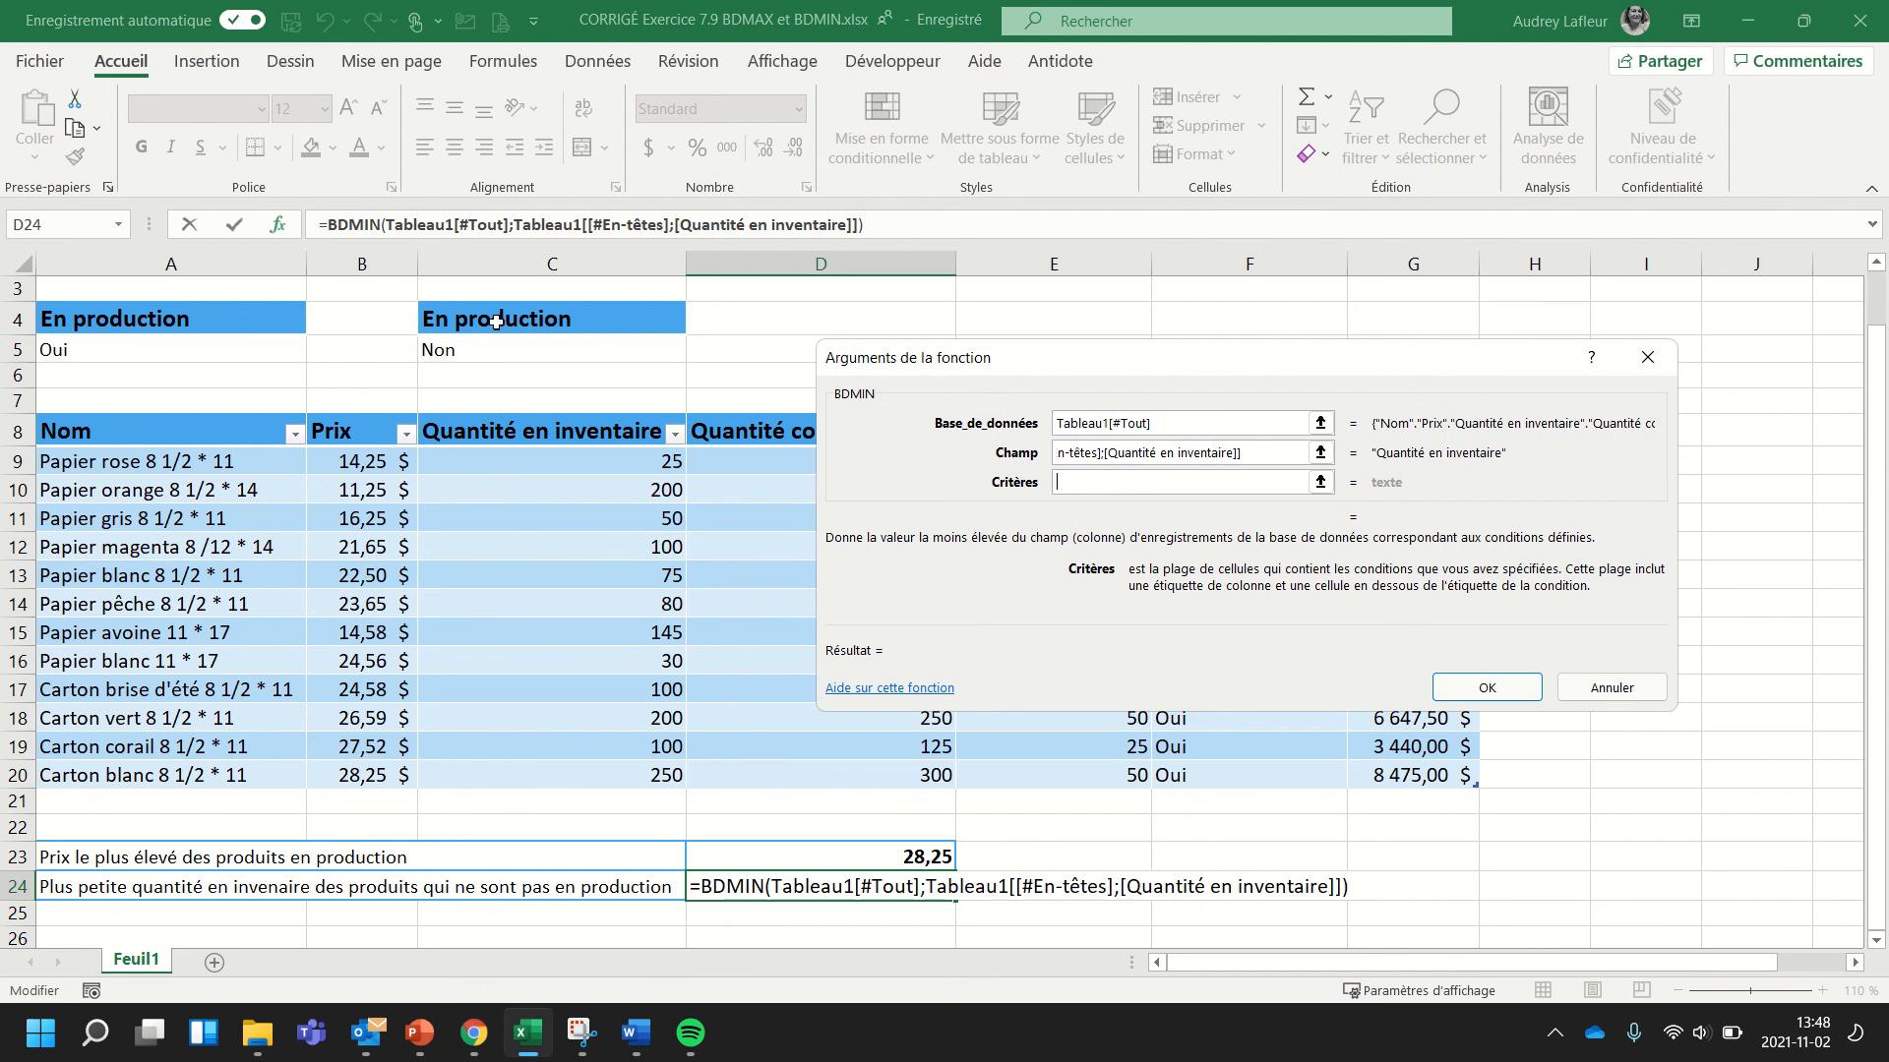
{"action": "left_click_drag", "start_coordinate": [500, 317], "coordinate": [499, 340]}
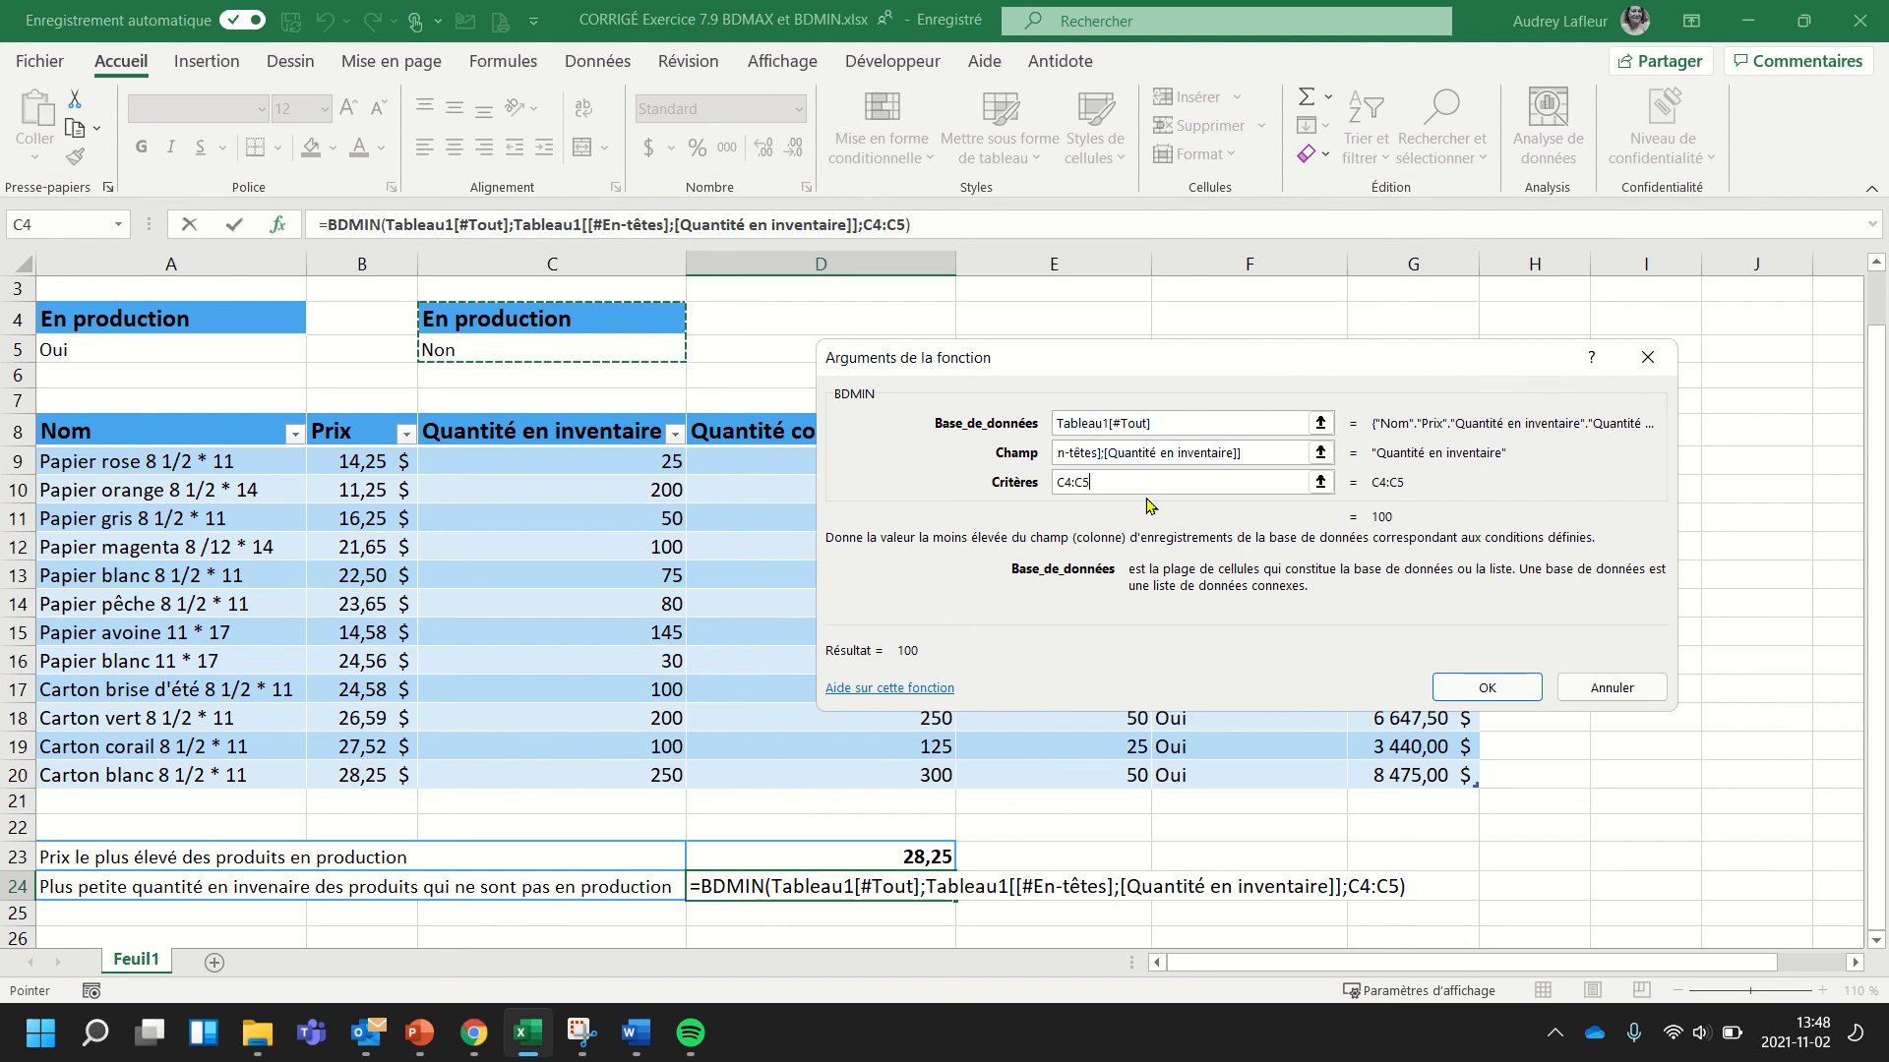
{"action": "left_click", "coordinate": [1487, 688]}
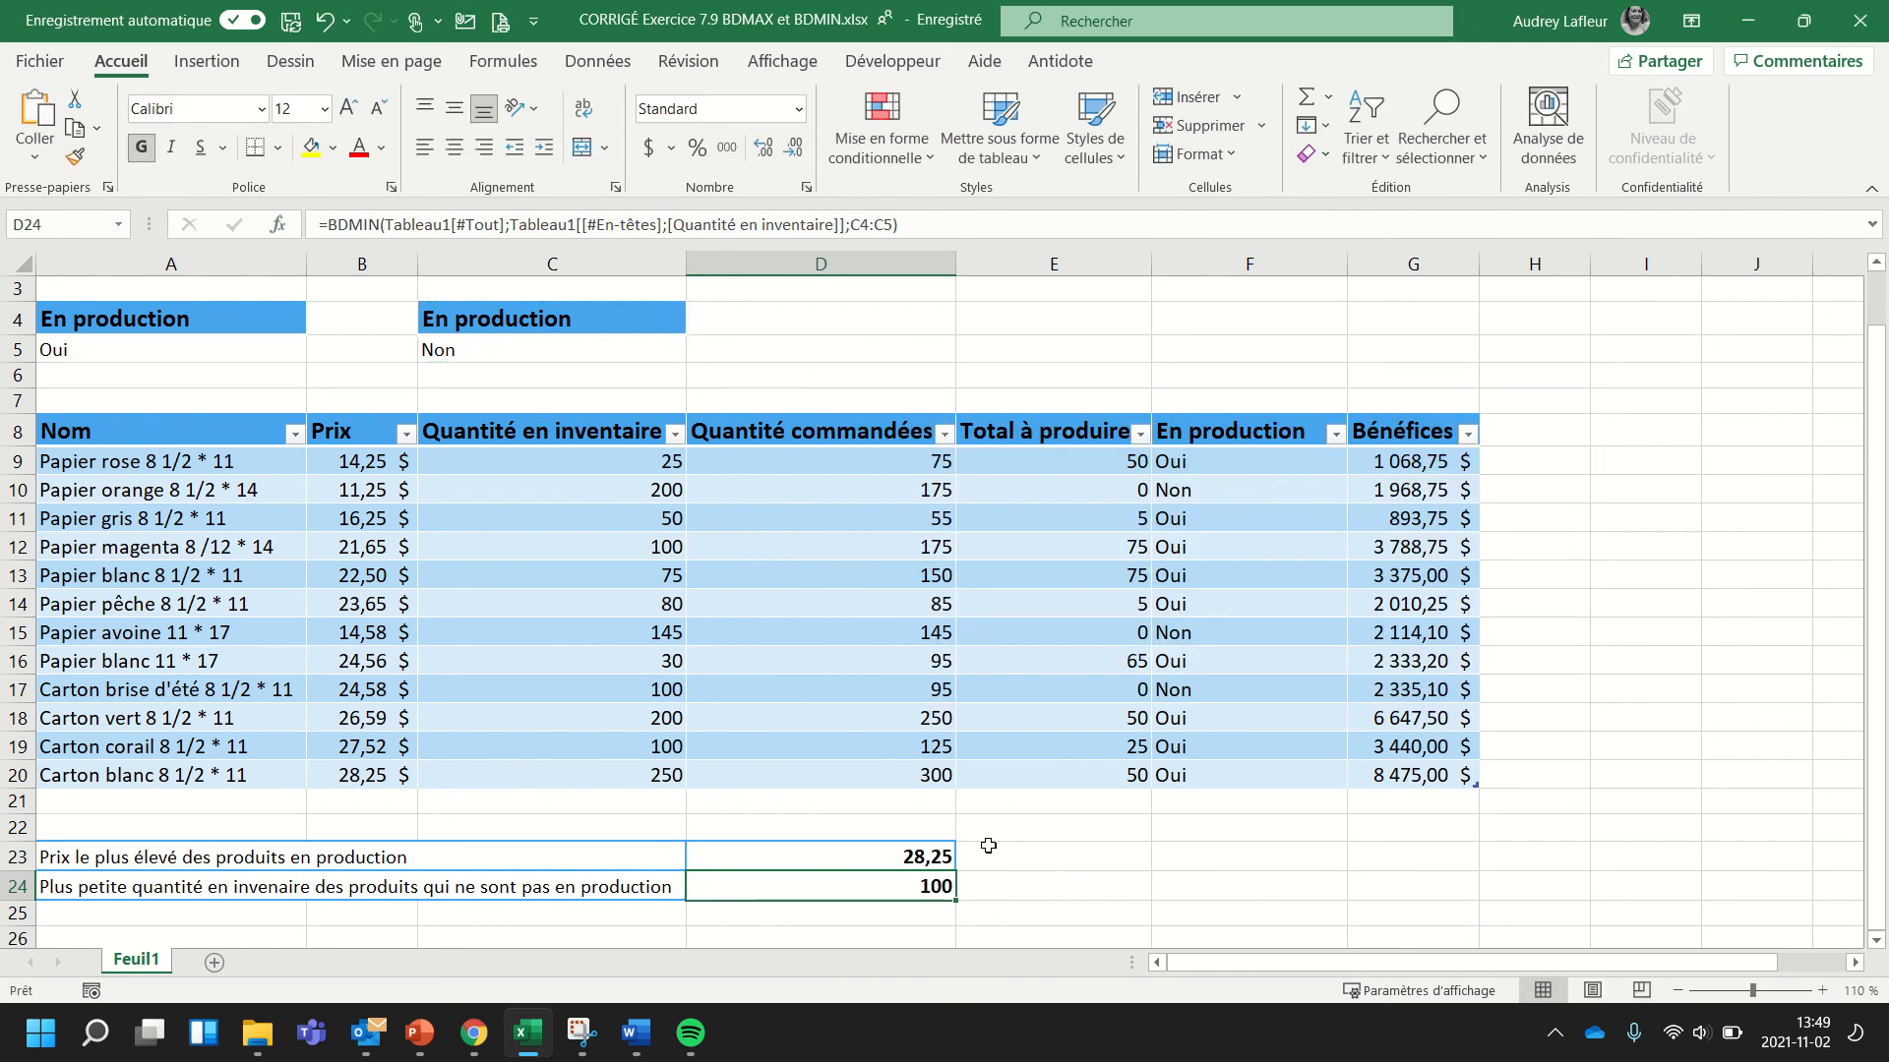